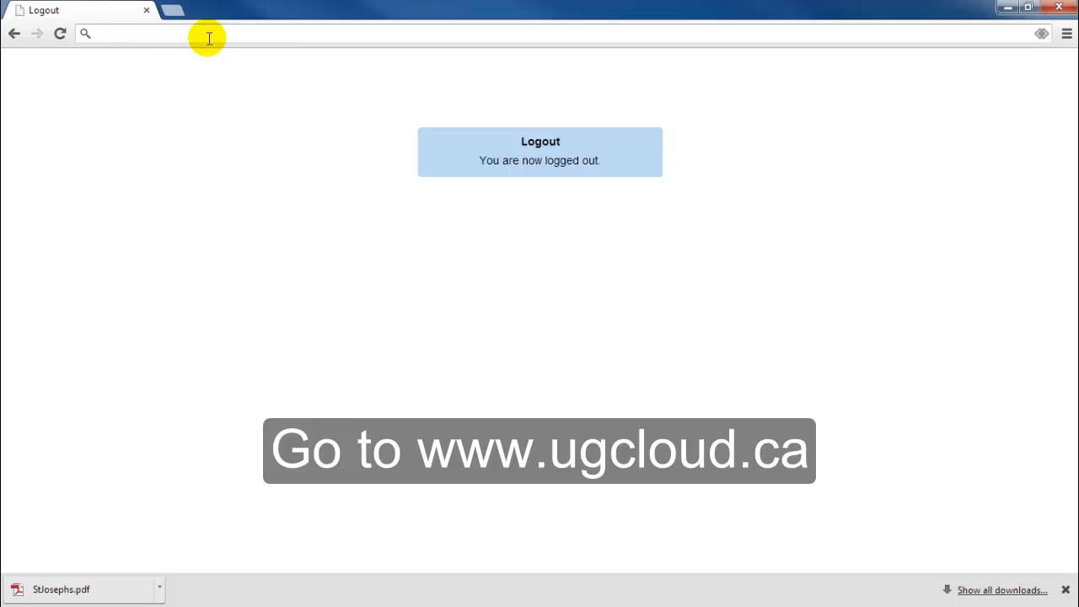
{"action": "left_click", "coordinate": [208, 35]}
{"action": "type", "text": "www.u"}
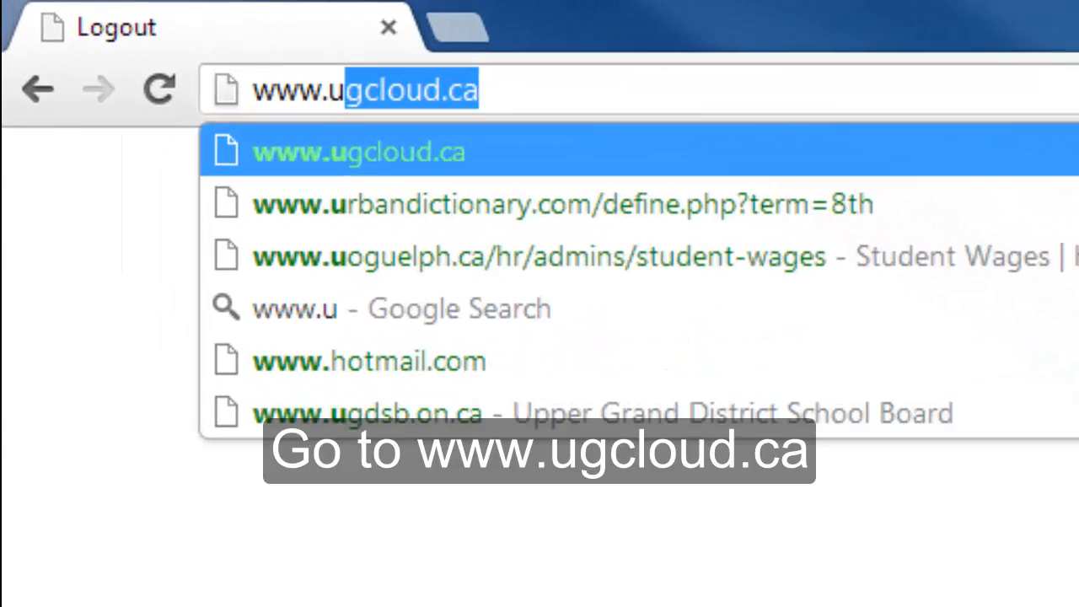
{"action": "type", "text": "gcloud.c"}
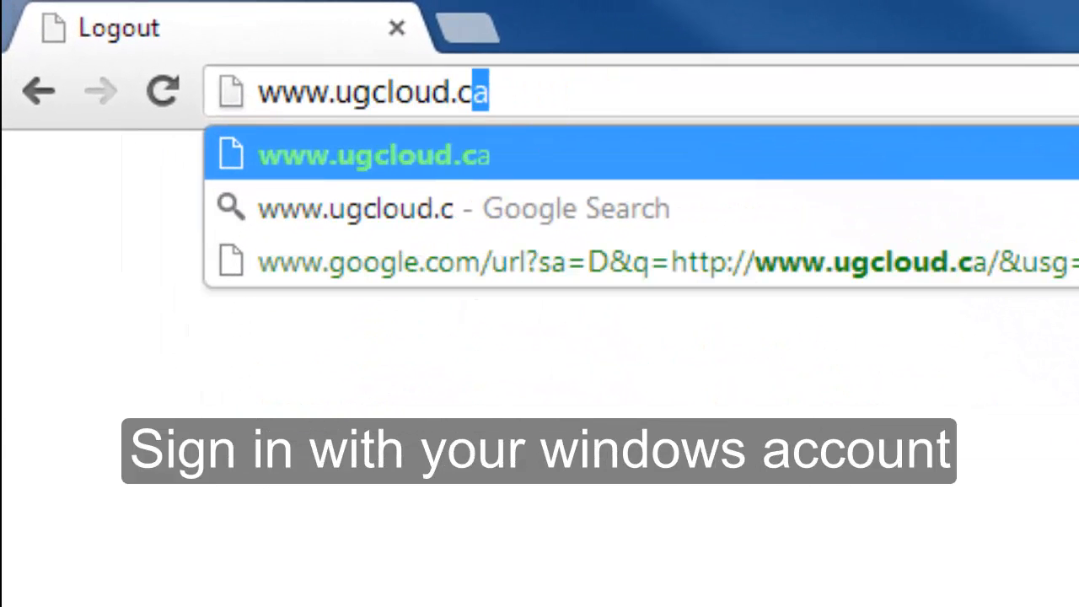
{"action": "type", "text": "a"}
{"action": "key", "text": "Return"}
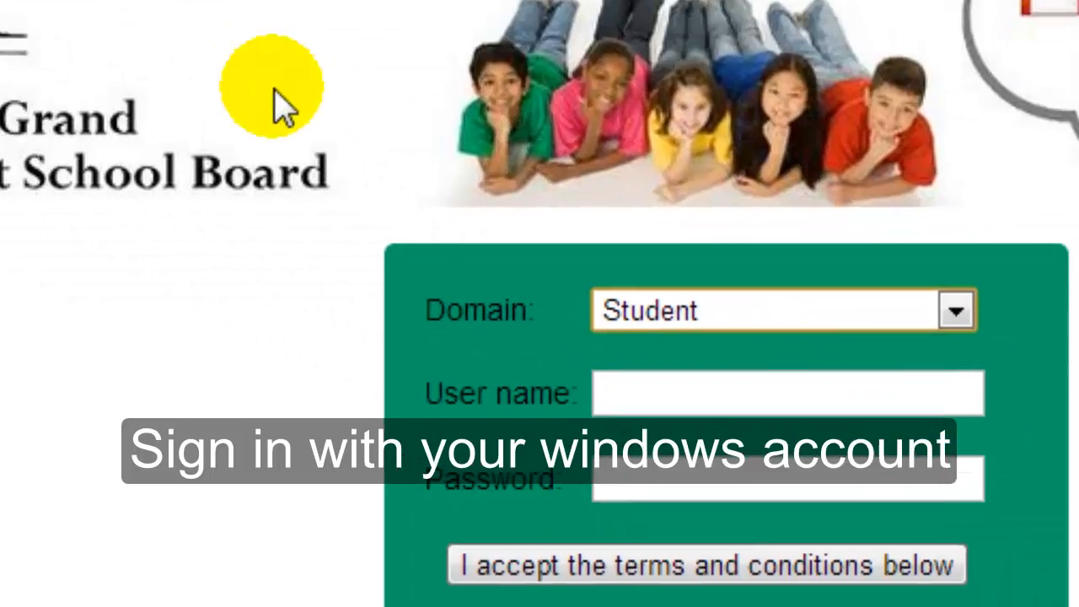
Step: Switch the sign-in domain to Staff, enter the staff user name, and sign in to the Gmail inbox
{"action": "left_click", "coordinate": [638, 311]}
{"action": "left_click", "coordinate": [638, 385]}
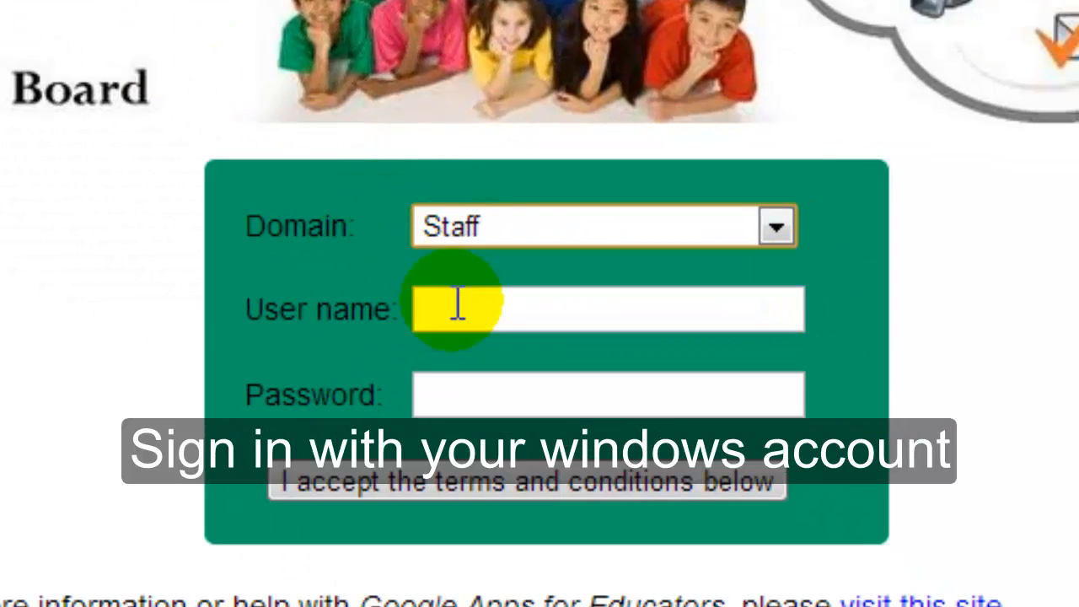
{"action": "left_click", "coordinate": [1, 288]}
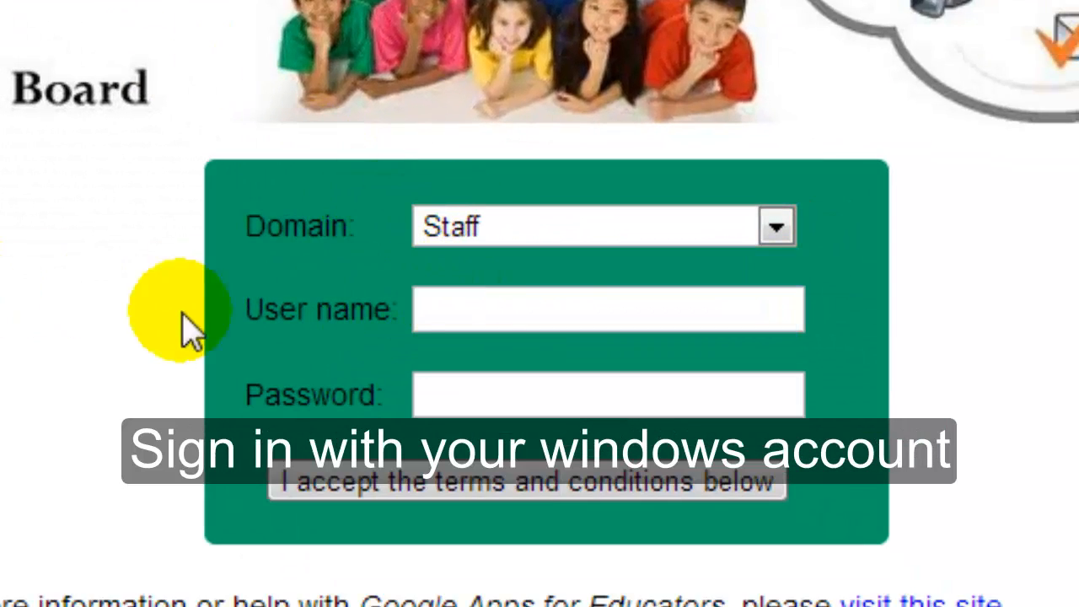
{"action": "left_click", "coordinate": [763, 314]}
{"action": "type", "text": "web10"}
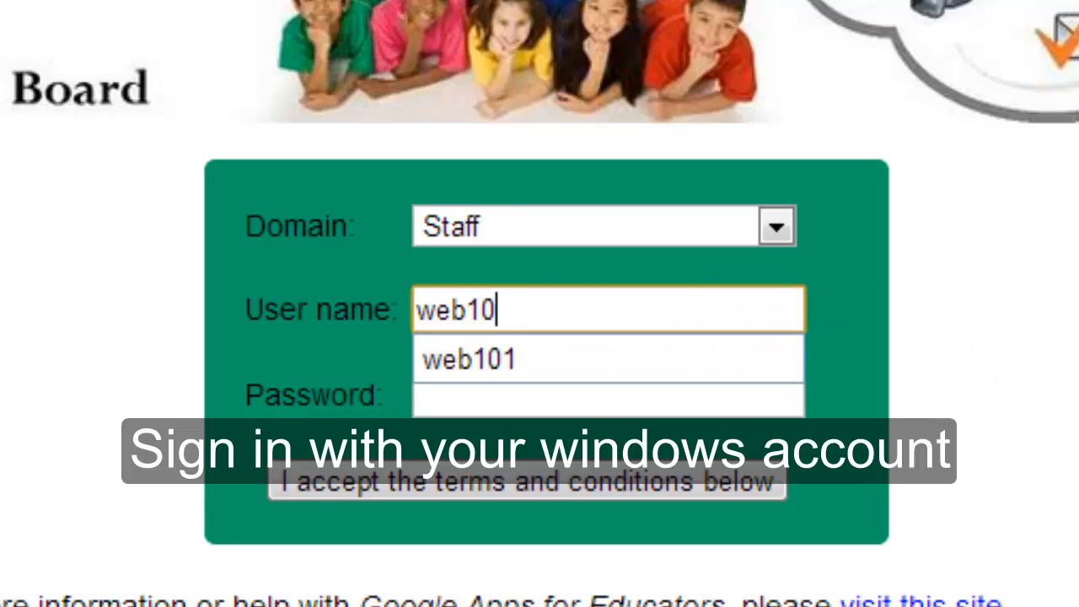
{"action": "type", "text": "1"}
{"action": "key", "text": "Tab"}
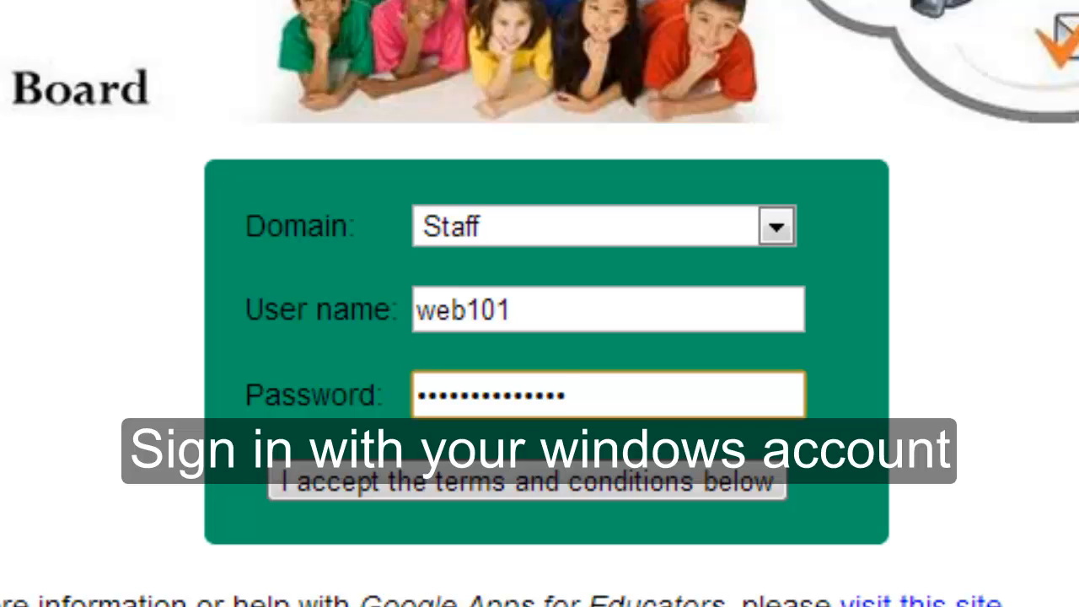
{"action": "left_click", "coordinate": [700, 493]}
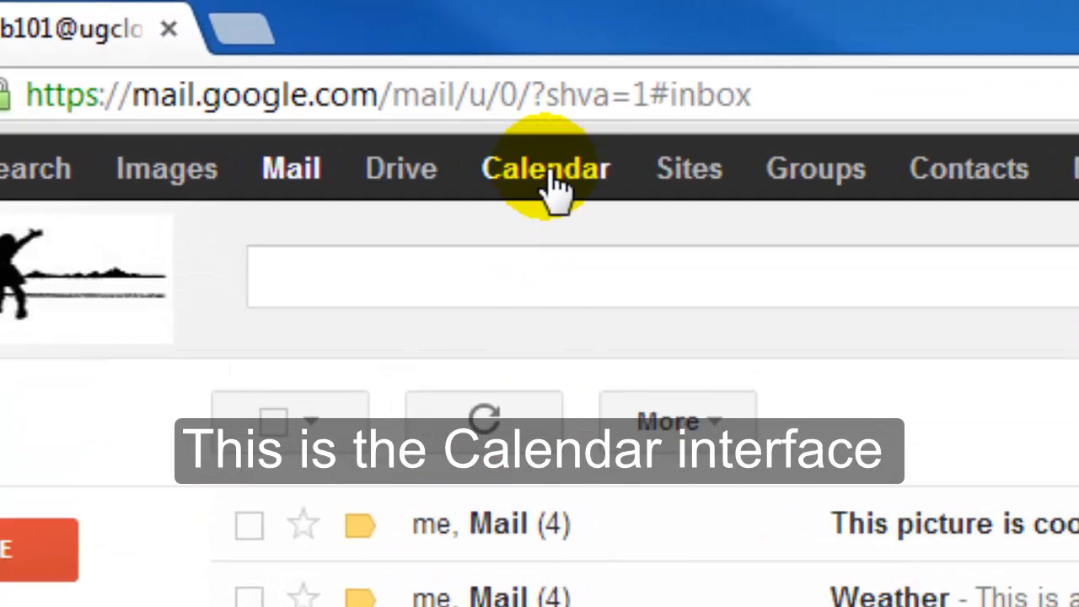
Step: Open Google Calendar, expand My calendars, and show the single day Monday, June 10, 2013
{"action": "left_click", "coordinate": [552, 181]}
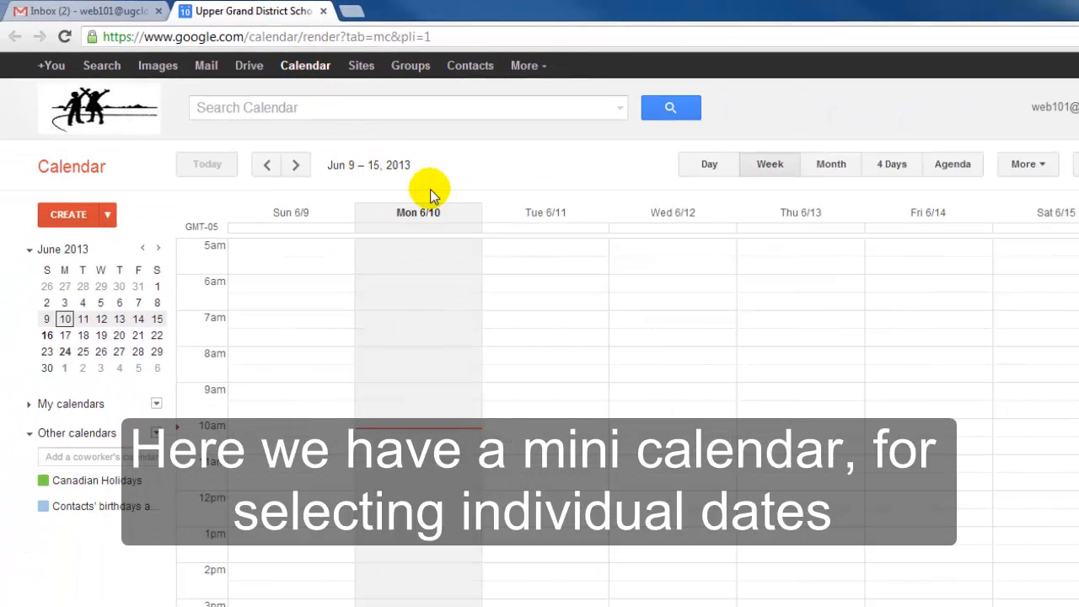
{"action": "left_click", "coordinate": [85, 404]}
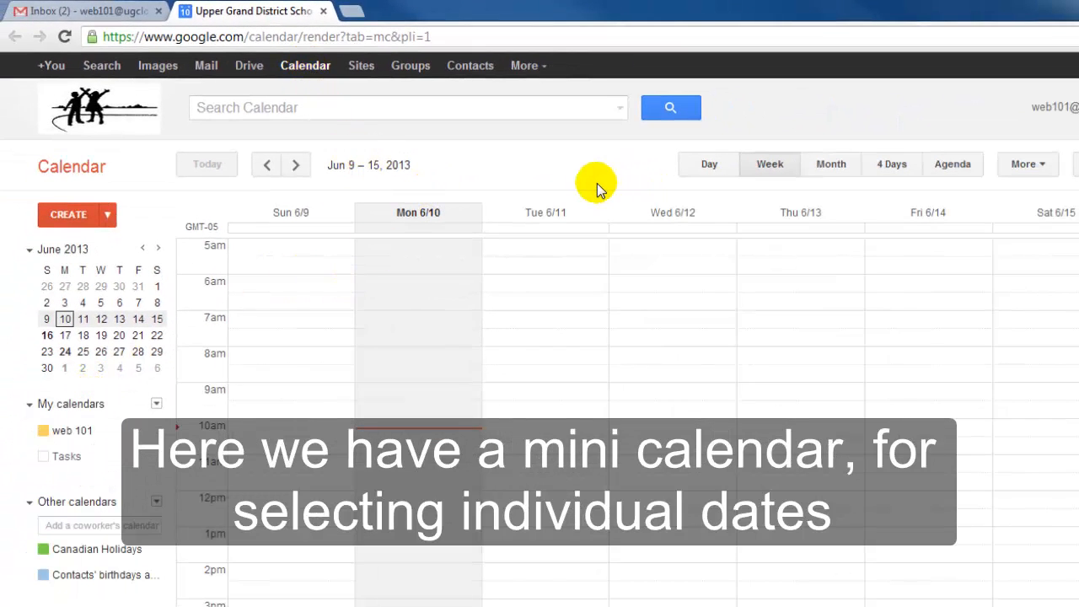
{"action": "left_click", "coordinate": [83, 320]}
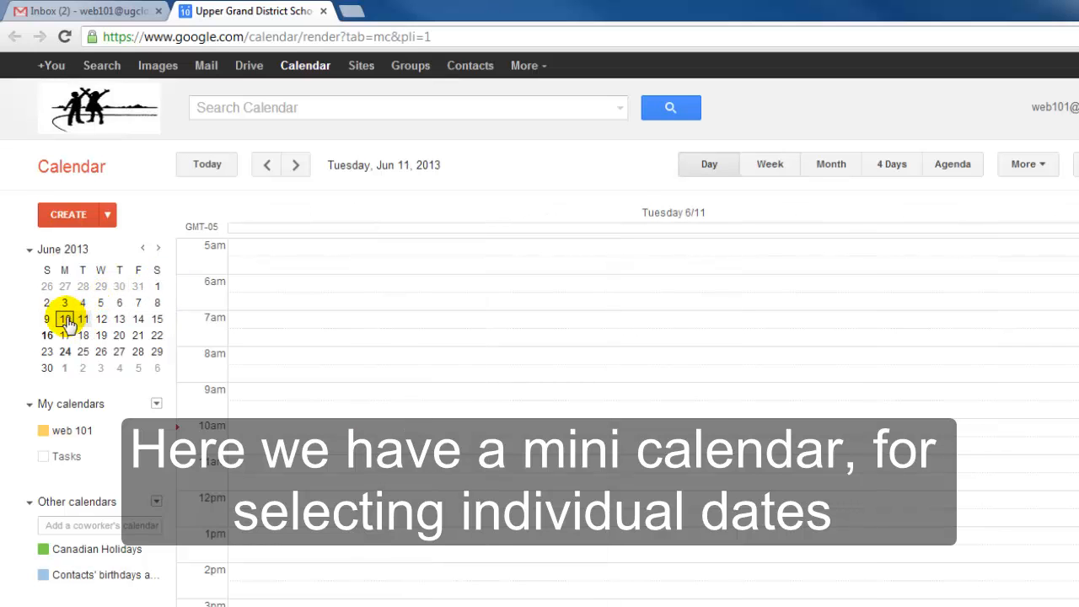
{"action": "left_click", "coordinate": [65, 320]}
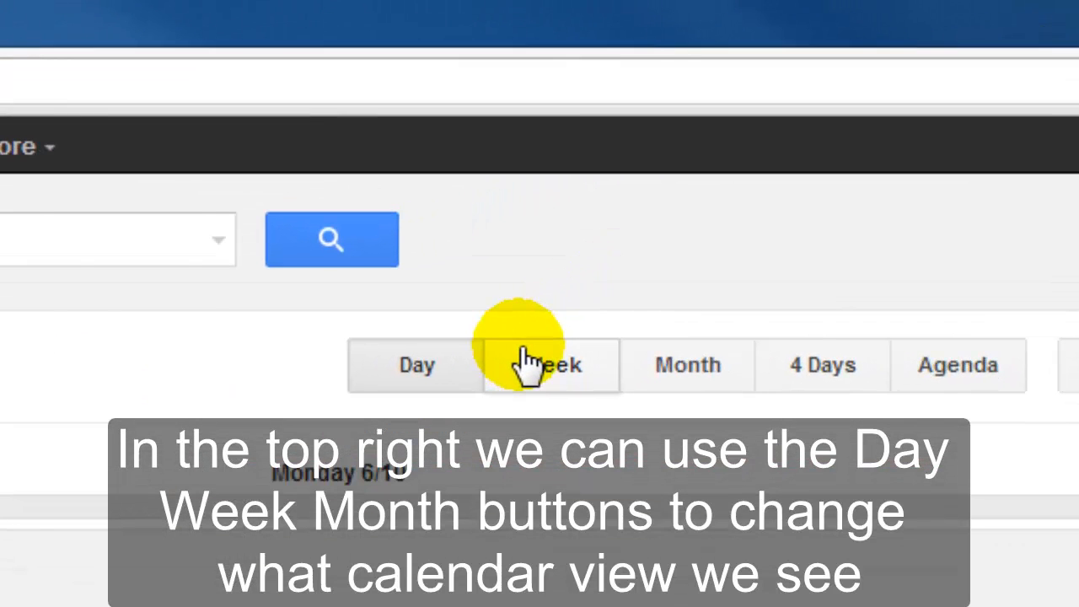
Step: Try the Week and Month layouts, then settle on the 4 Days view for Jun 10–13, 2013
{"action": "left_click", "coordinate": [527, 362]}
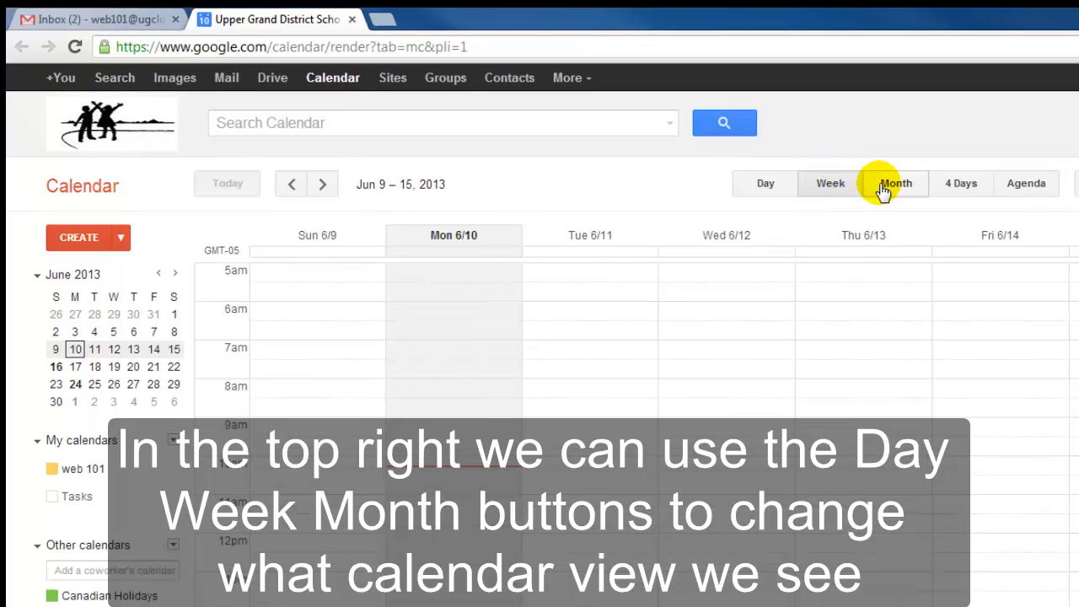
{"action": "left_click", "coordinate": [894, 183]}
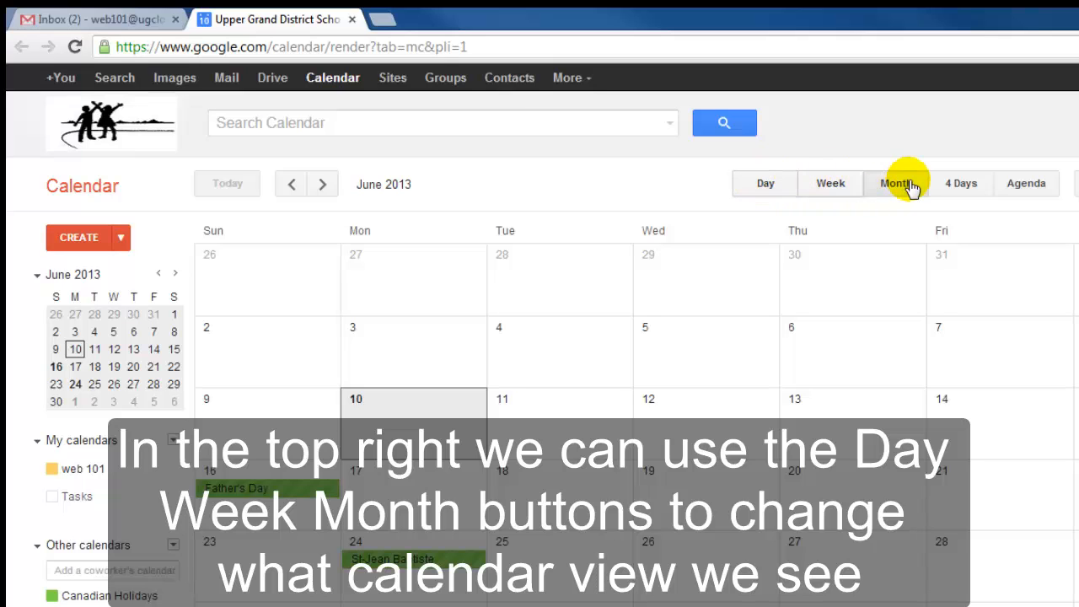
{"action": "left_click", "coordinate": [962, 184]}
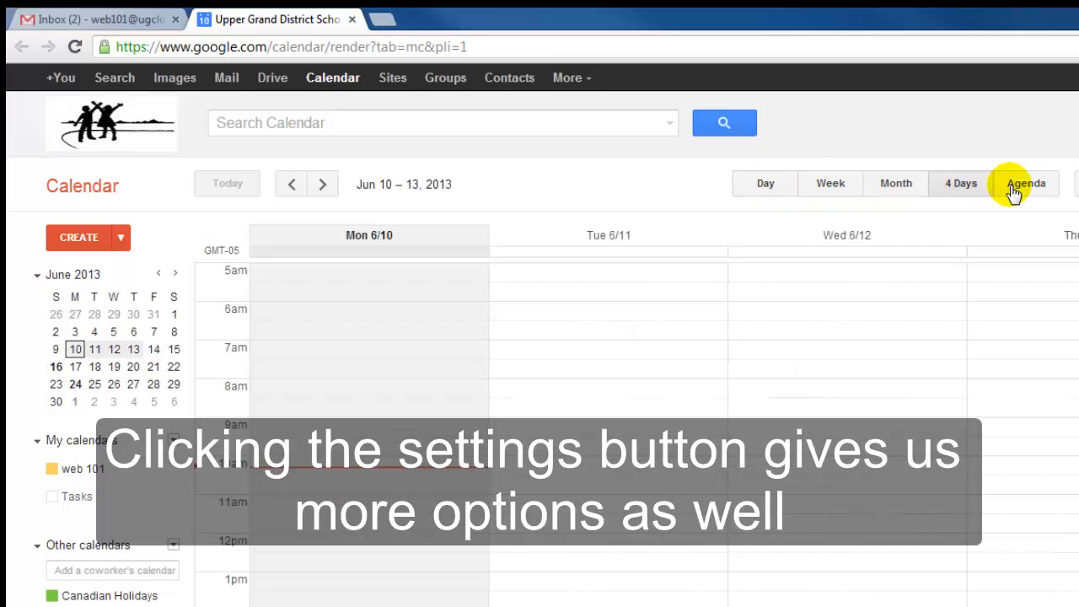
{"action": "left_click", "coordinate": [1078, 184]}
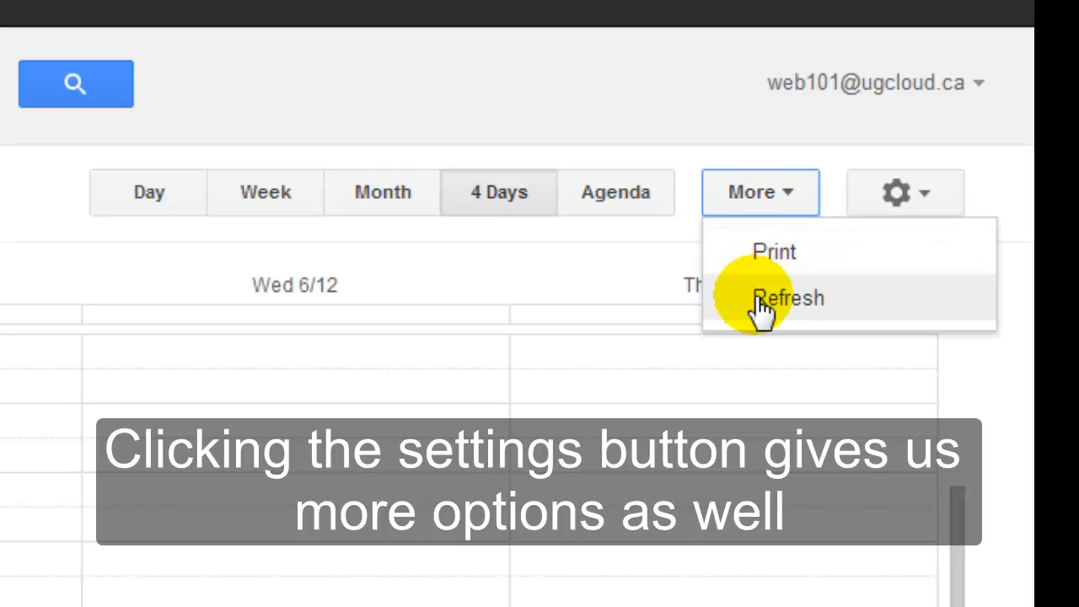
{"action": "left_click", "coordinate": [977, 185]}
{"action": "left_click", "coordinate": [923, 205]}
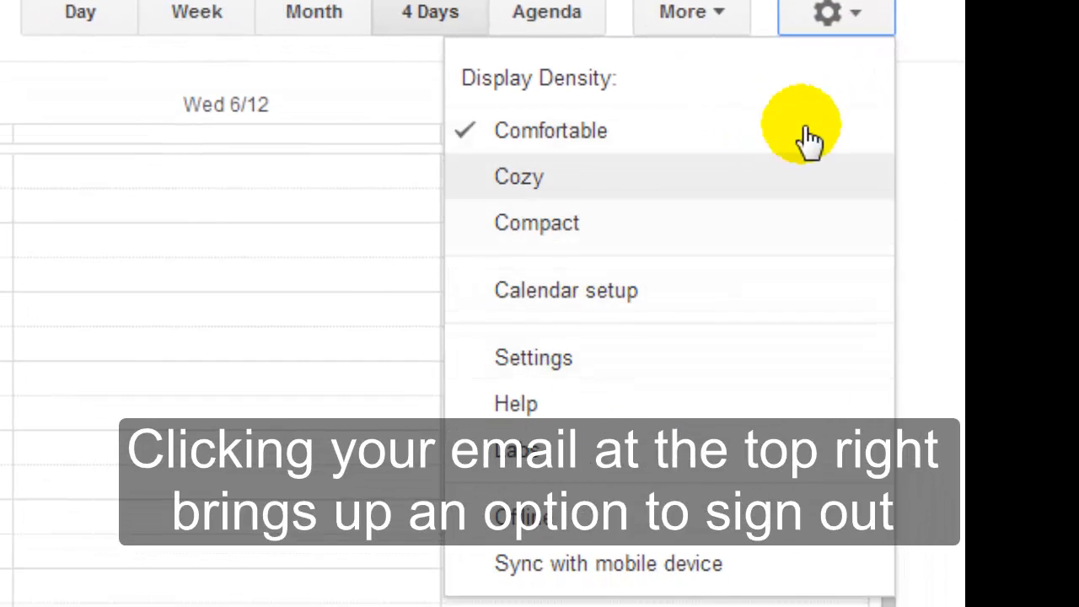
{"action": "left_click", "coordinate": [831, 16]}
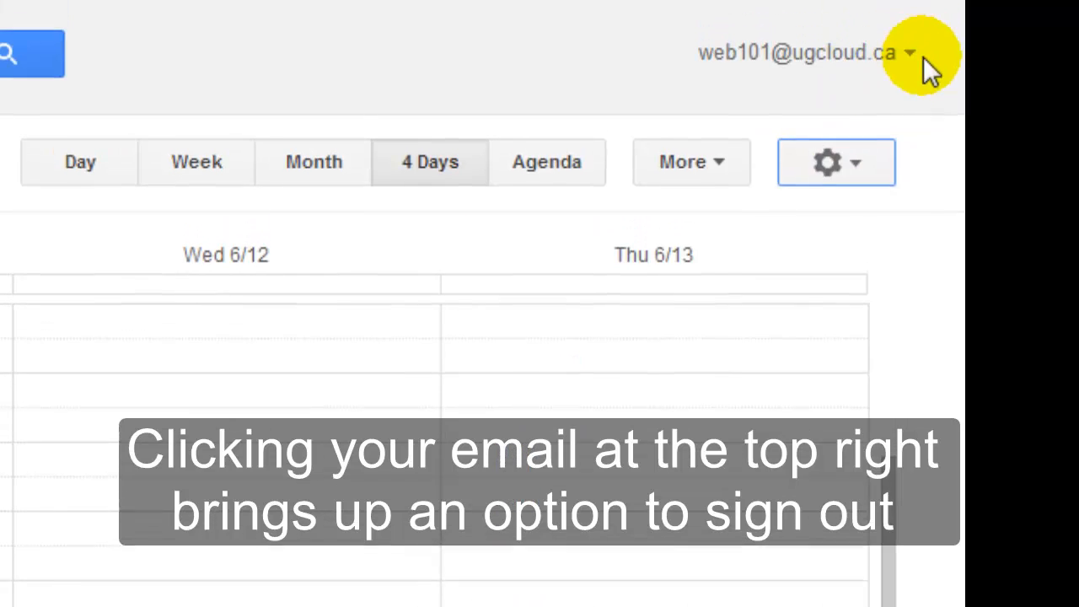
{"action": "left_click", "coordinate": [911, 54]}
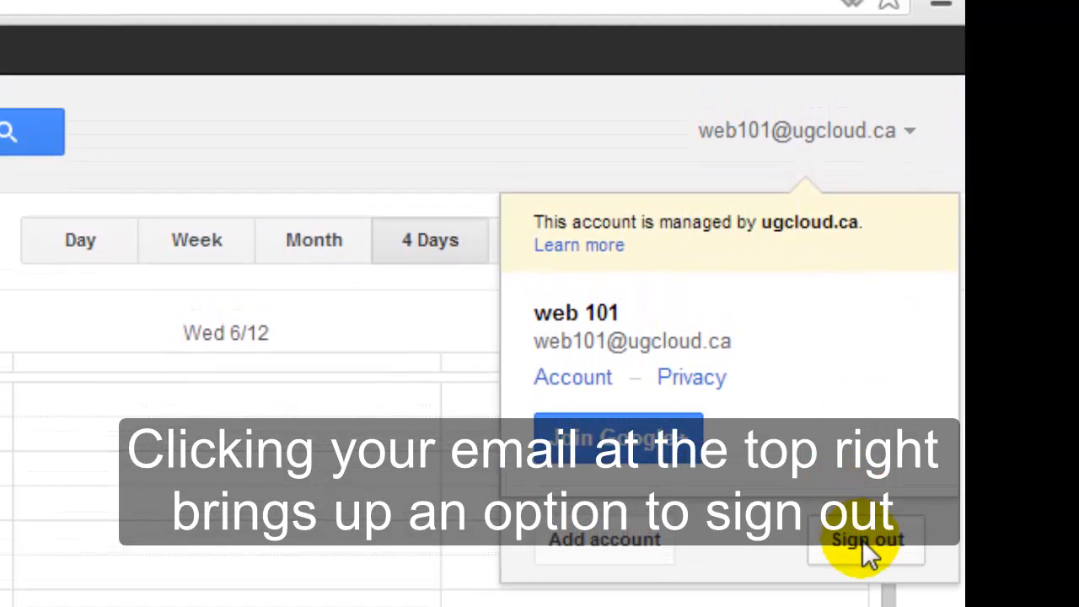
{"action": "left_click", "coordinate": [449, 181]}
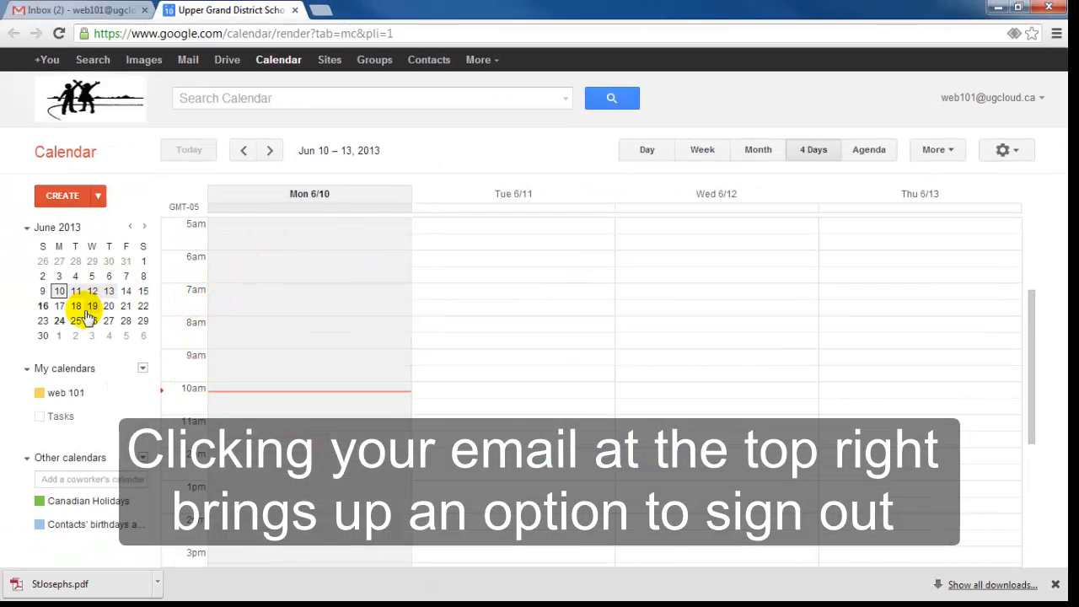
{"action": "left_click", "coordinate": [144, 370]}
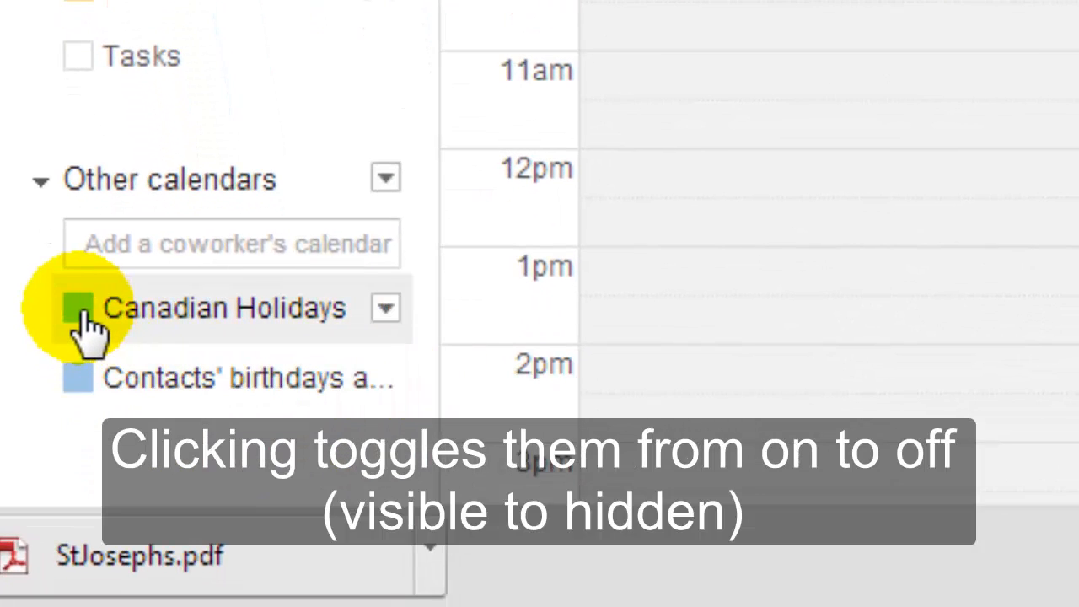
{"action": "left_click", "coordinate": [77, 387]}
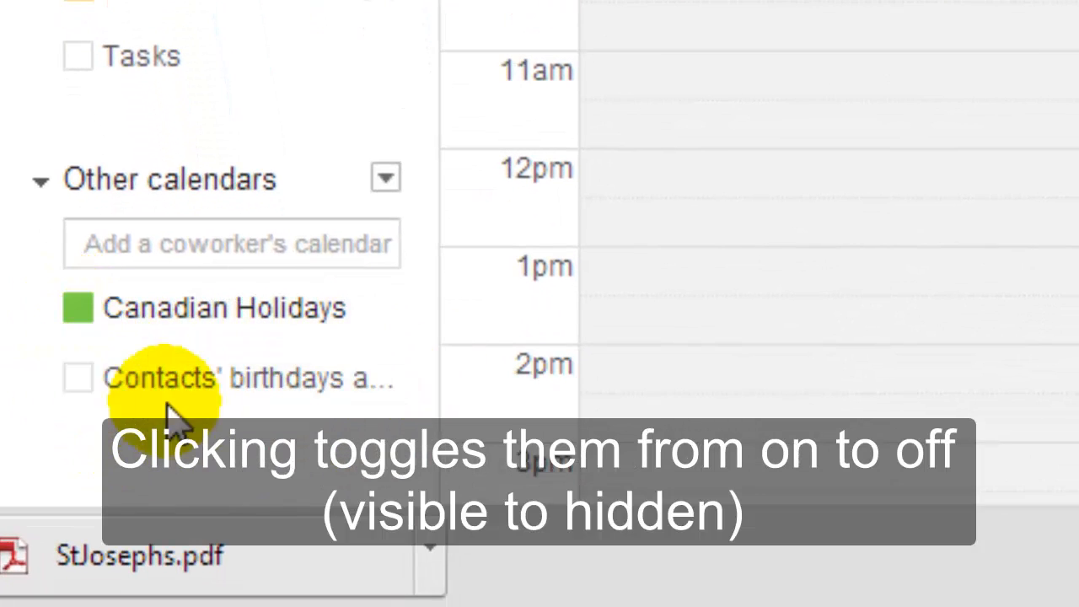
{"action": "left_click", "coordinate": [66, 382]}
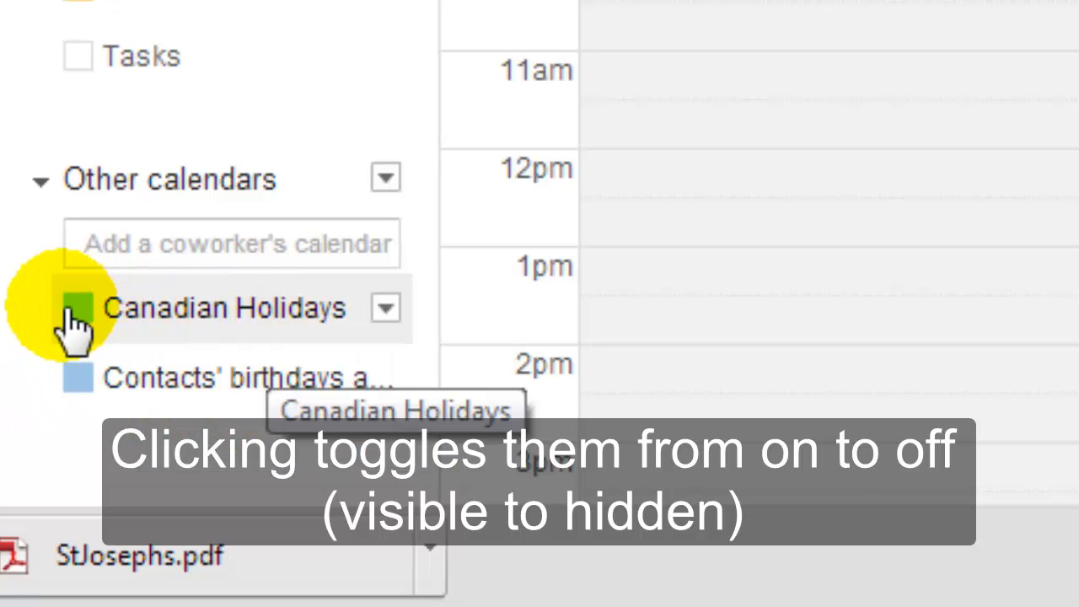
{"action": "left_click", "coordinate": [141, 327]}
{"action": "left_click", "coordinate": [111, 334]}
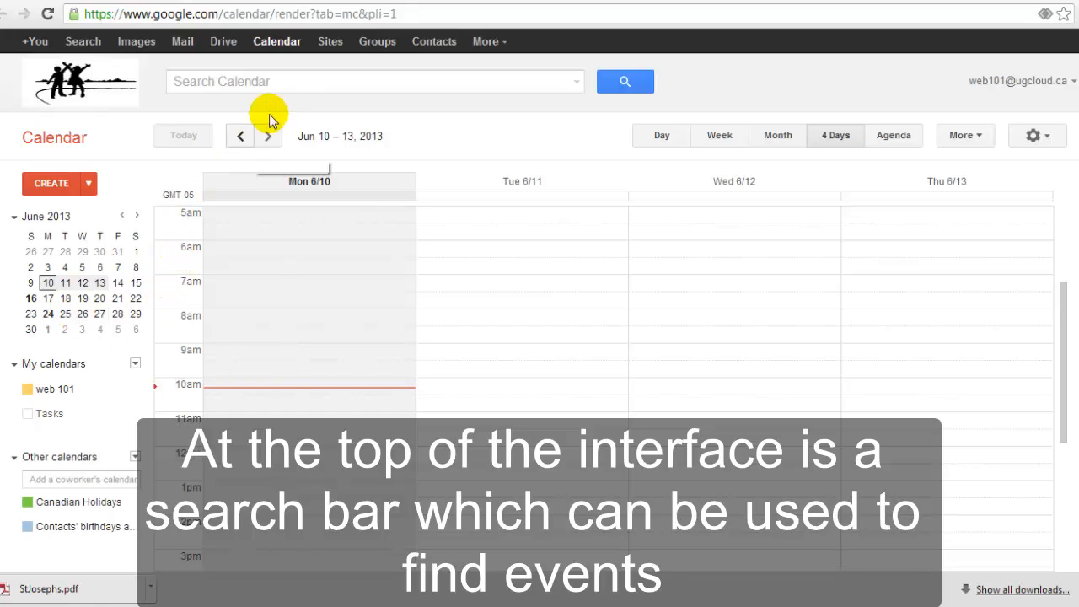
Step: Search the calendar for 'test' (0 results), then clear the search box and rerun it
{"action": "left_click", "coordinate": [290, 77]}
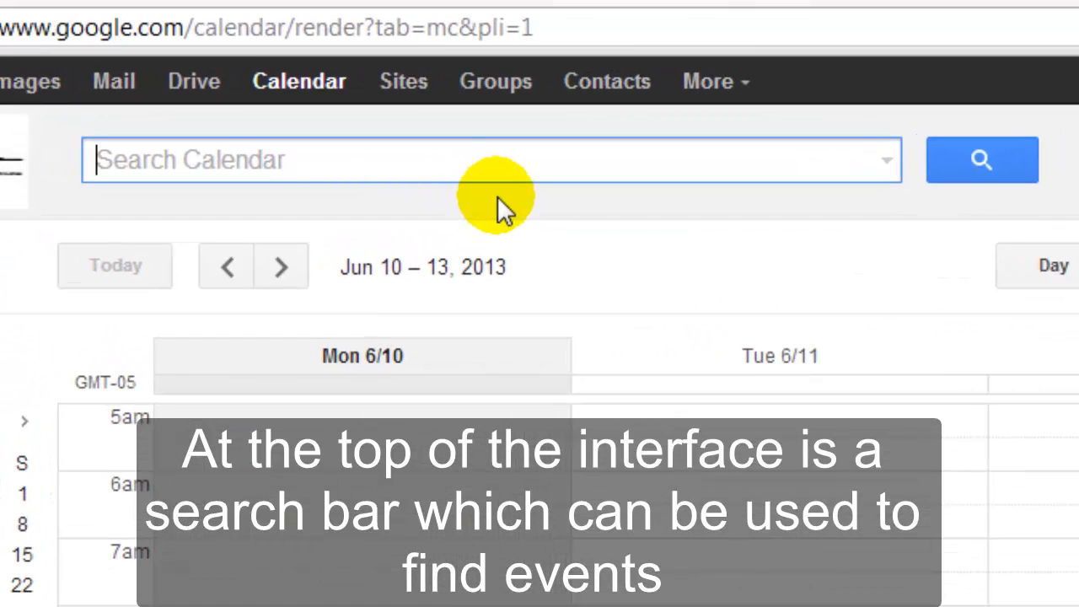
{"action": "type", "text": "test"}
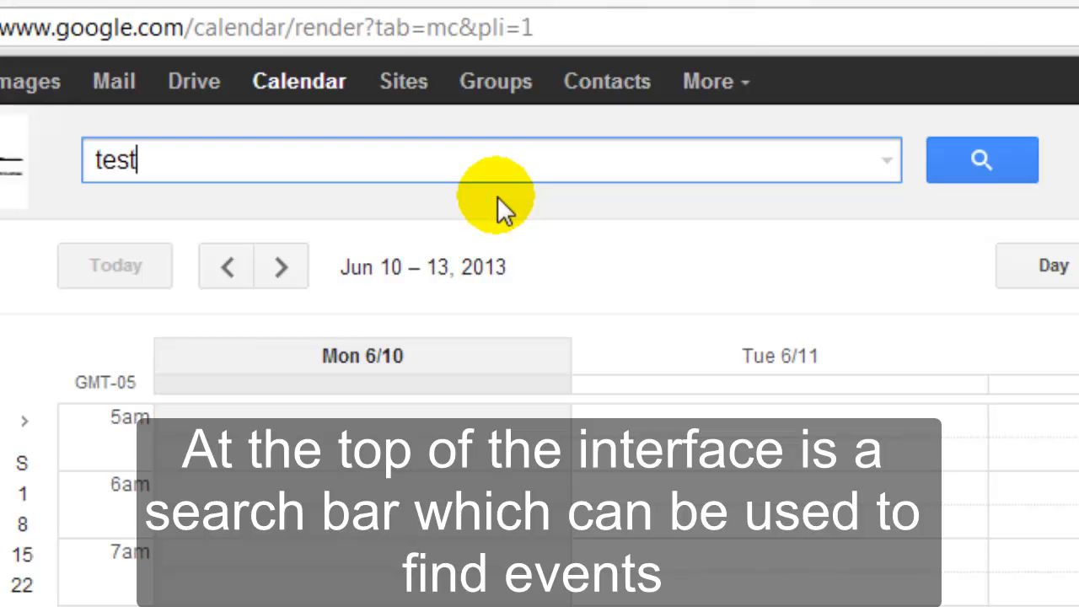
{"action": "key", "text": "Return"}
{"action": "double_click", "coordinate": [369, 166]}
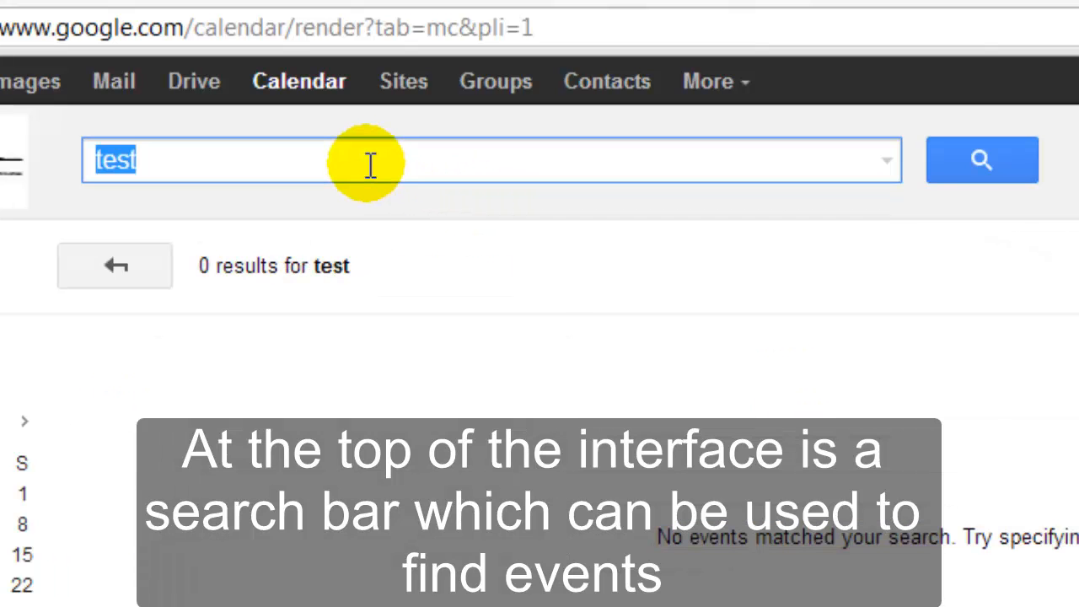
{"action": "key", "text": "BackSpace"}
{"action": "key", "text": "Return"}
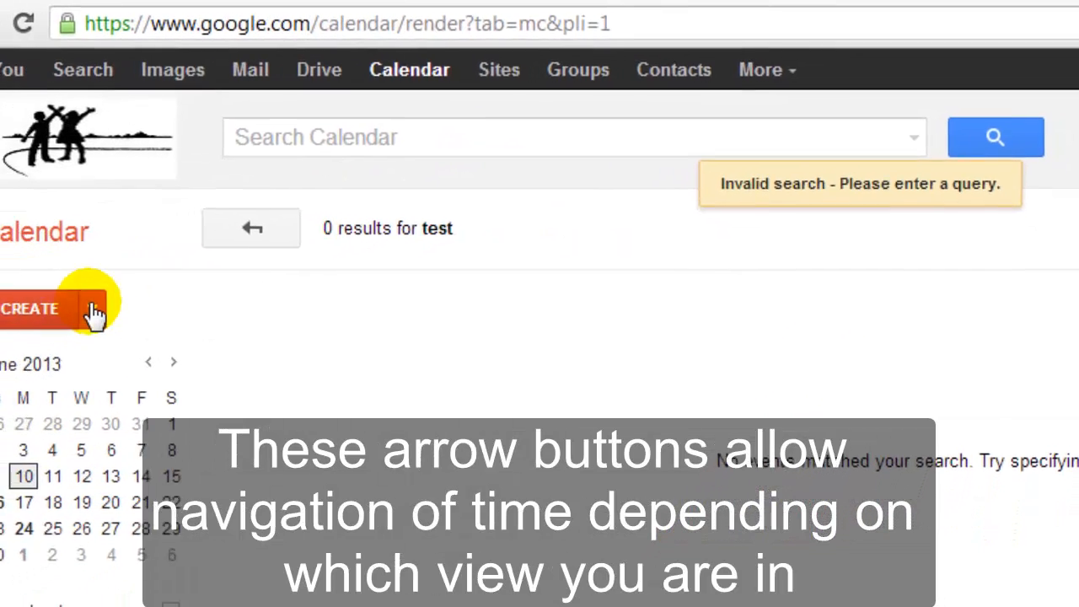
Step: Leave the search results and step through 4-day and week ranges back to May 26–Jun 1
{"action": "left_click", "coordinate": [285, 220]}
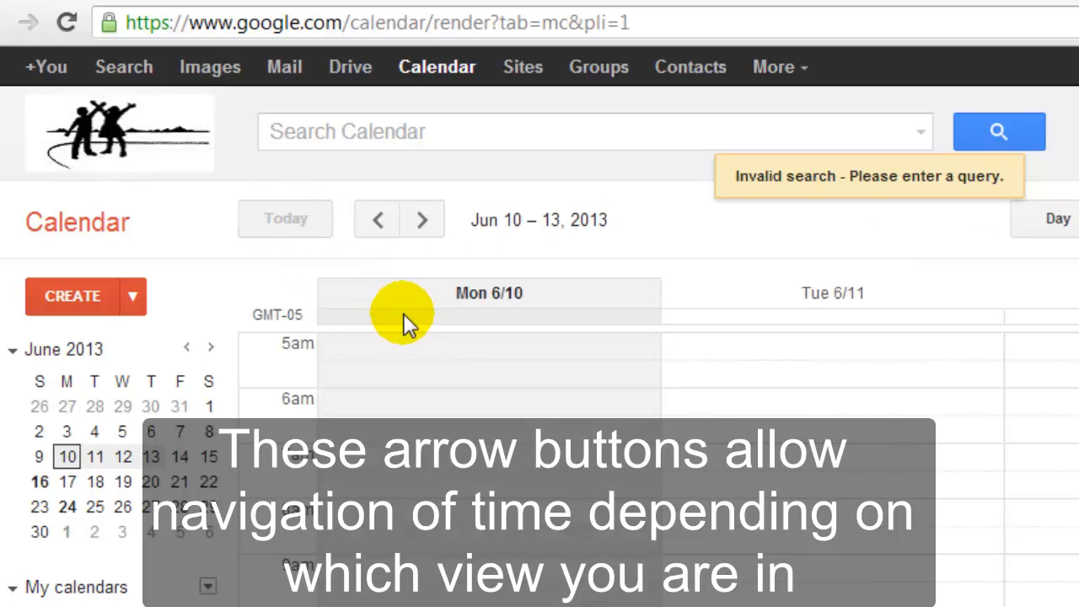
{"action": "left_click", "coordinate": [376, 225]}
{"action": "left_click", "coordinate": [423, 223]}
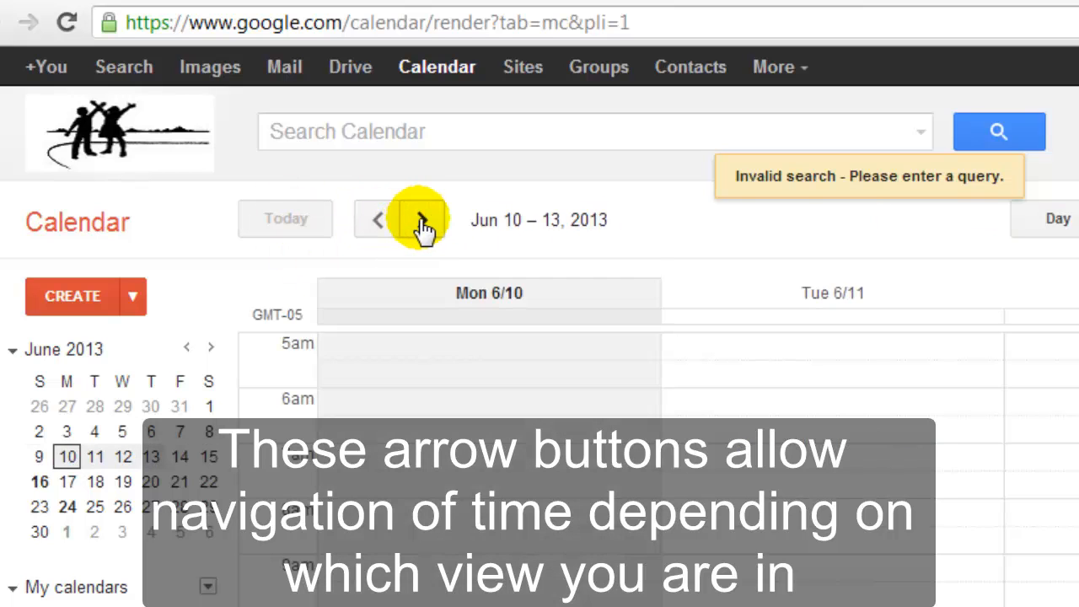
{"action": "left_click", "coordinate": [423, 222]}
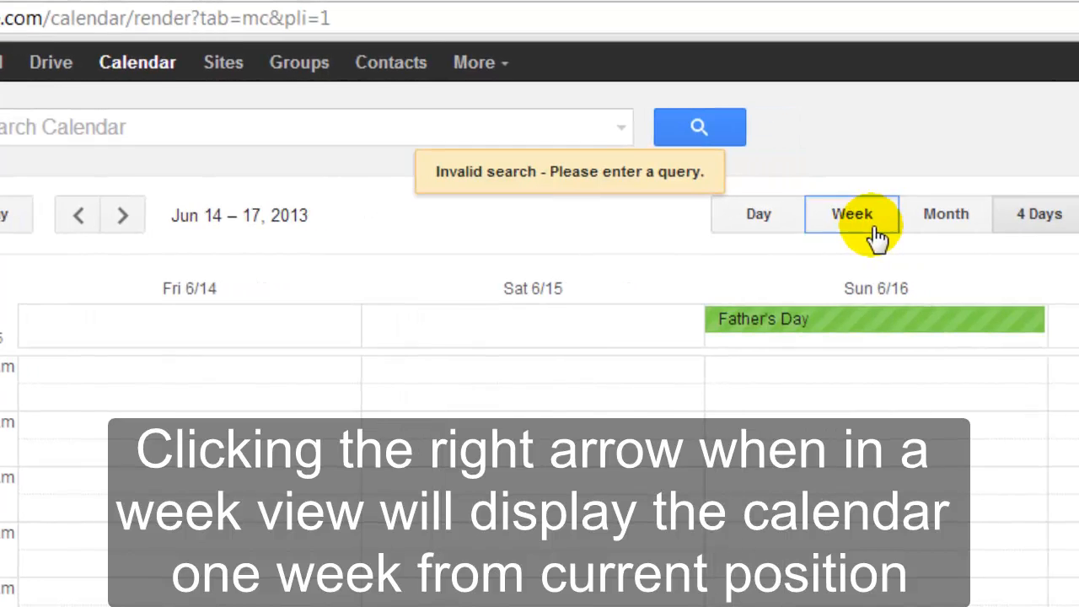
{"action": "left_click", "coordinate": [873, 221]}
{"action": "left_click", "coordinate": [79, 216]}
{"action": "left_click", "coordinate": [78, 217]}
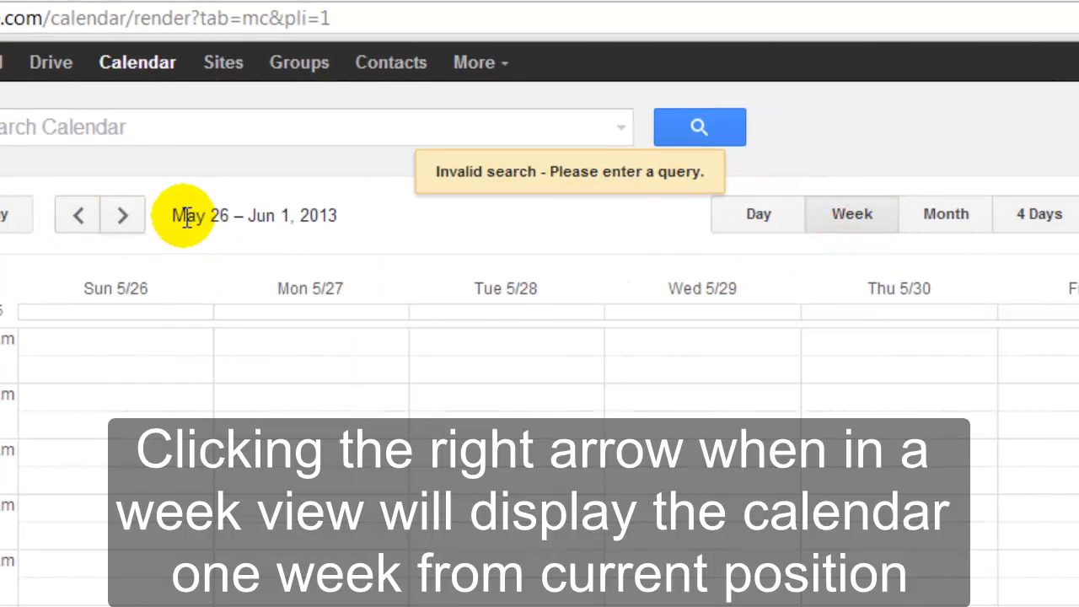
Step: Switch to Month view, browse back to March 2013, then forward to June 2013
{"action": "left_click", "coordinate": [940, 221]}
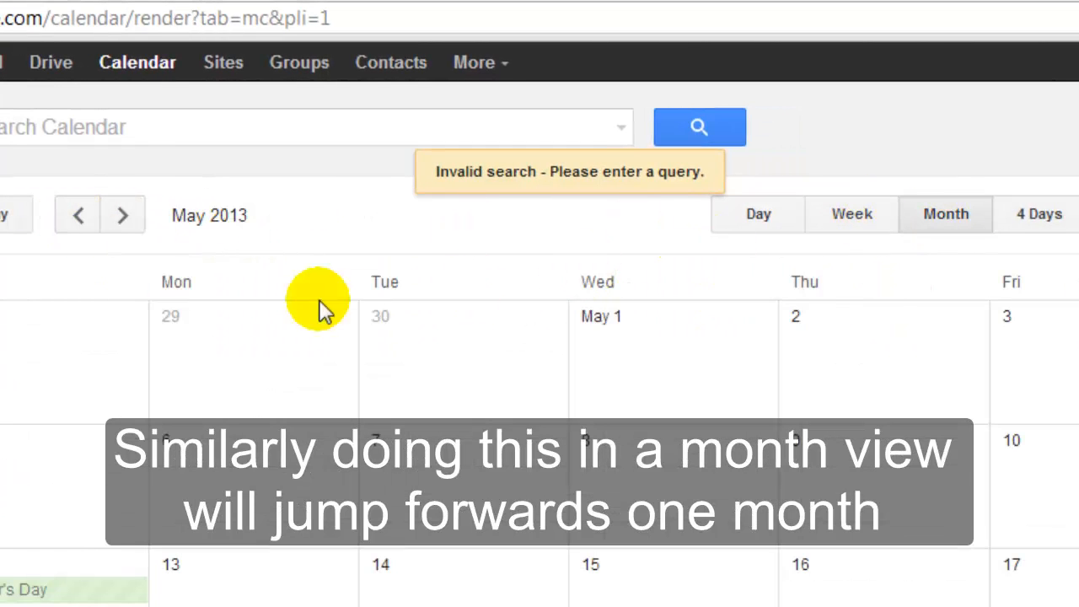
{"action": "left_click", "coordinate": [77, 221]}
{"action": "left_click", "coordinate": [78, 220]}
{"action": "left_click", "coordinate": [118, 221]}
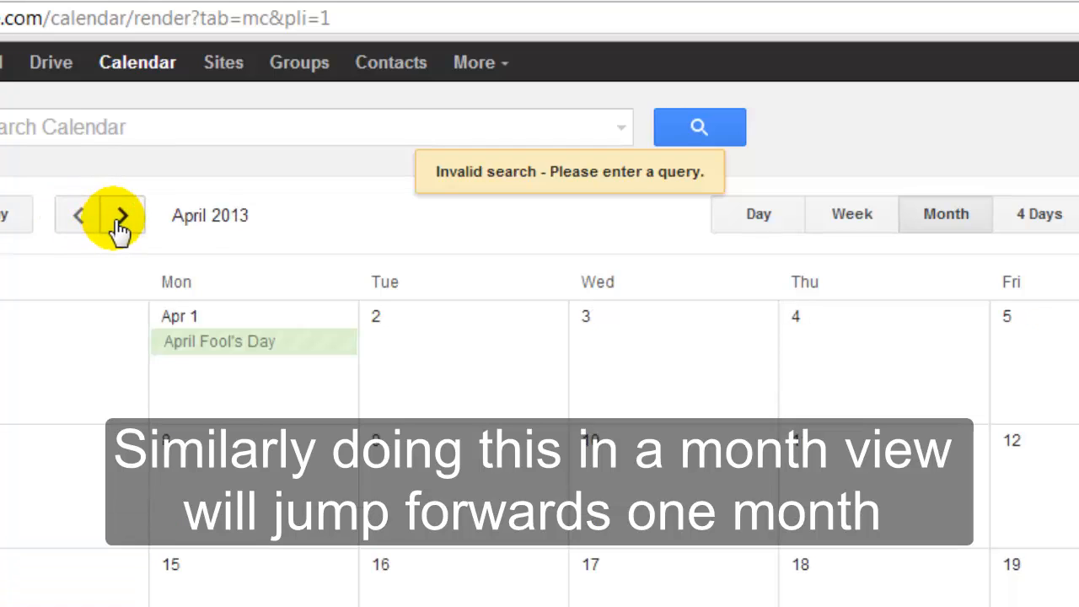
{"action": "left_click", "coordinate": [120, 221]}
{"action": "left_click", "coordinate": [120, 221]}
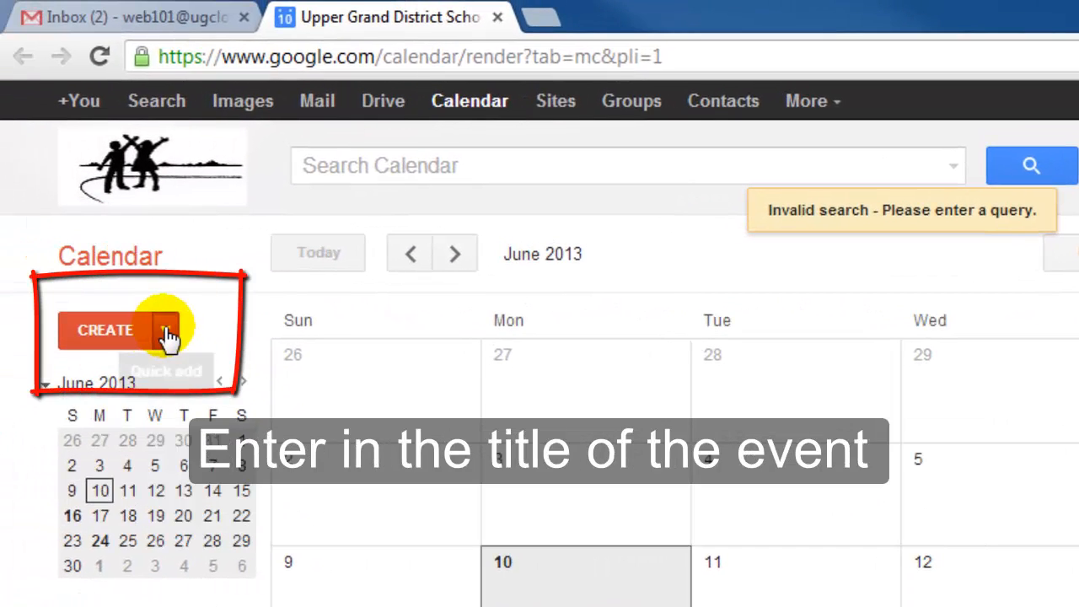
Step: Start a new event titled Meeting with Sam dated 6/12/2013
{"action": "left_click", "coordinate": [166, 331]}
{"action": "left_click", "coordinate": [103, 329]}
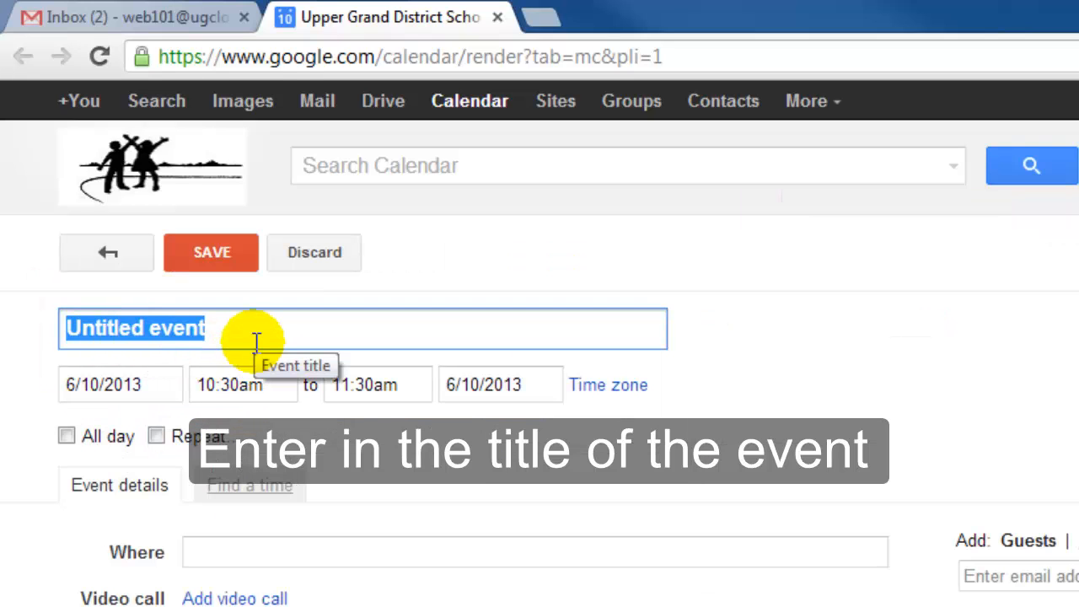
{"action": "type", "text": "Meeting with Sam"}
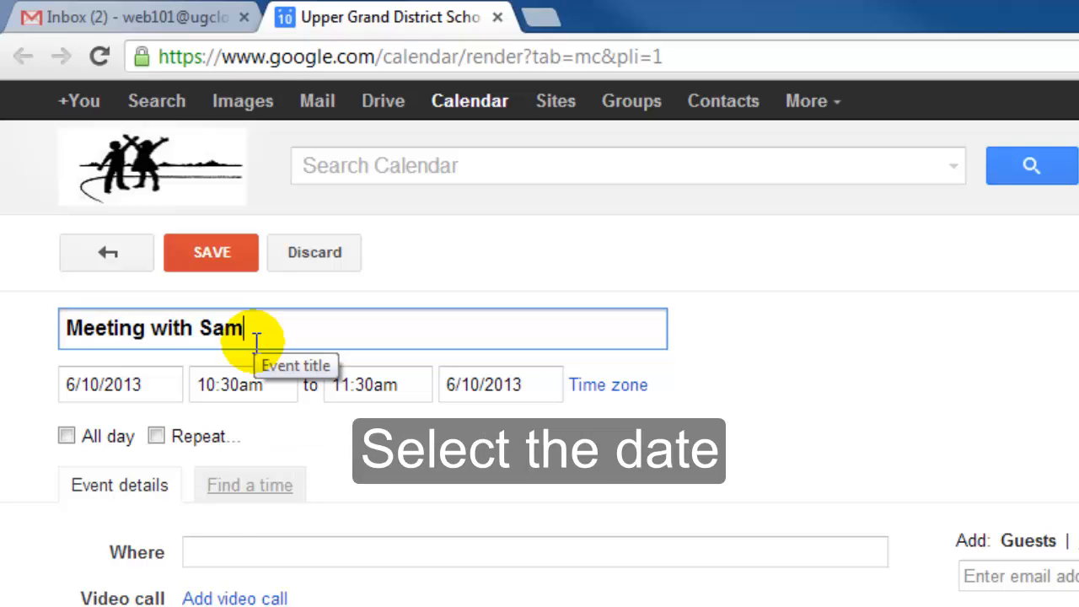
{"action": "key", "text": "Tab"}
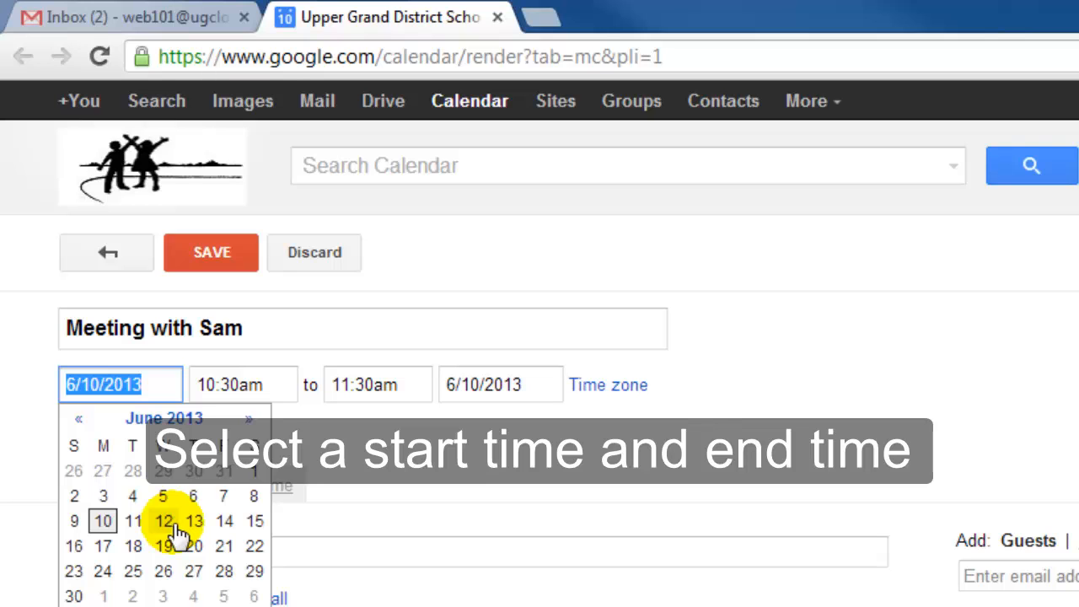
{"action": "left_click", "coordinate": [166, 521]}
Step: Set the event to run from 10:00am to 6:30pm
{"action": "left_click", "coordinate": [260, 386]}
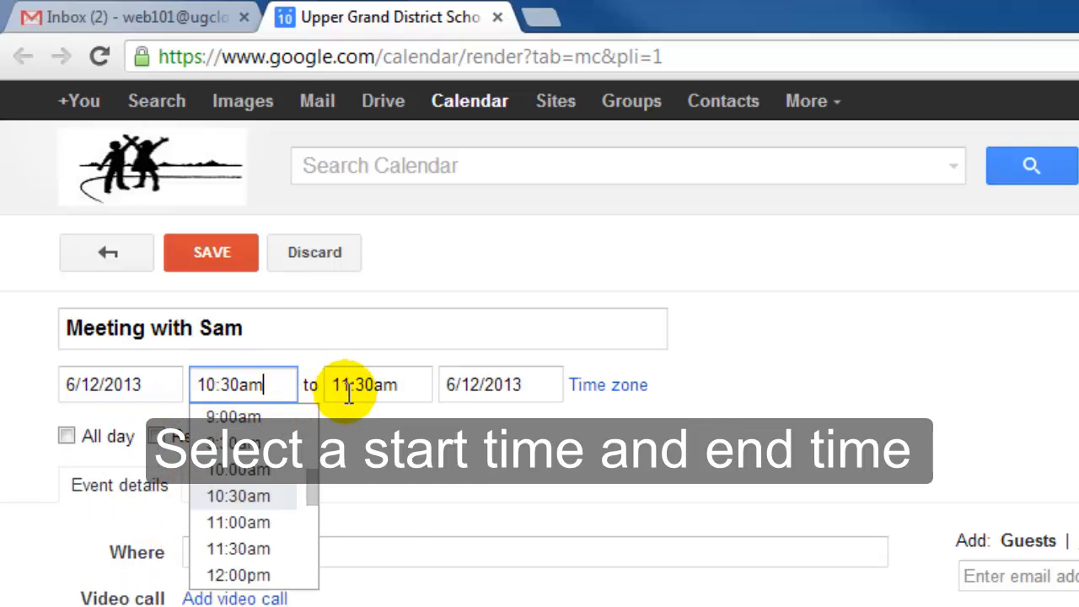
{"action": "left_click", "coordinate": [377, 385]}
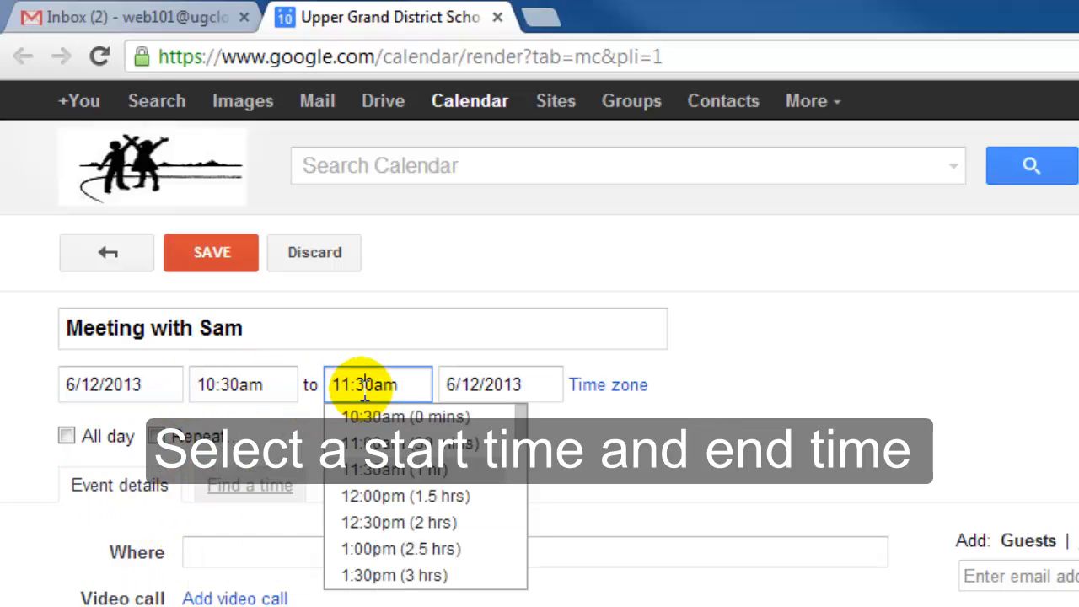
{"action": "left_click", "coordinate": [278, 385]}
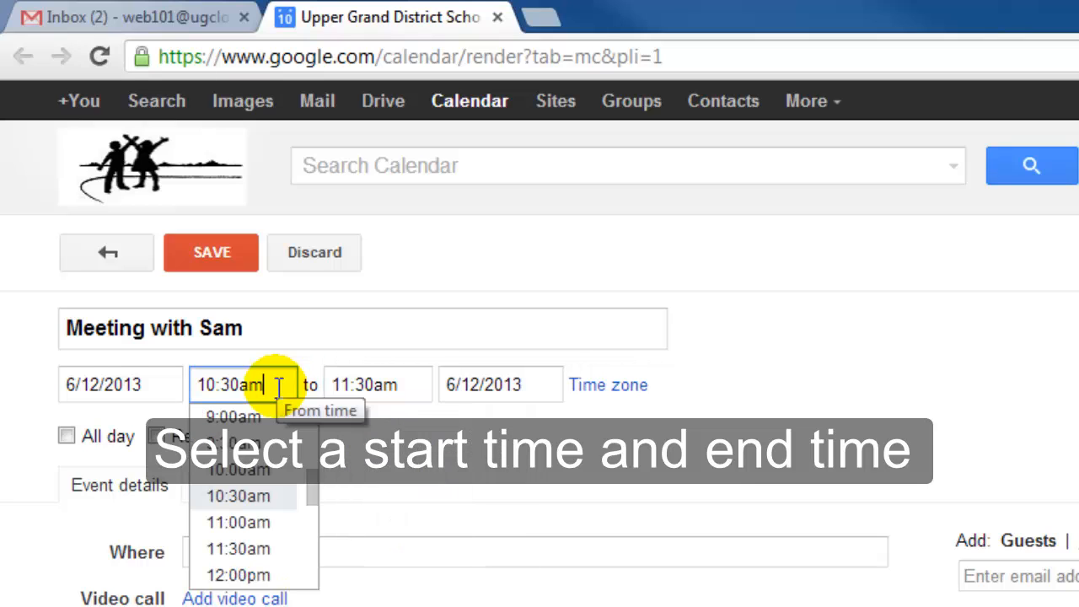
{"action": "scroll", "coordinate": [310, 470], "scroll_direction": "up", "scroll_amount": 5}
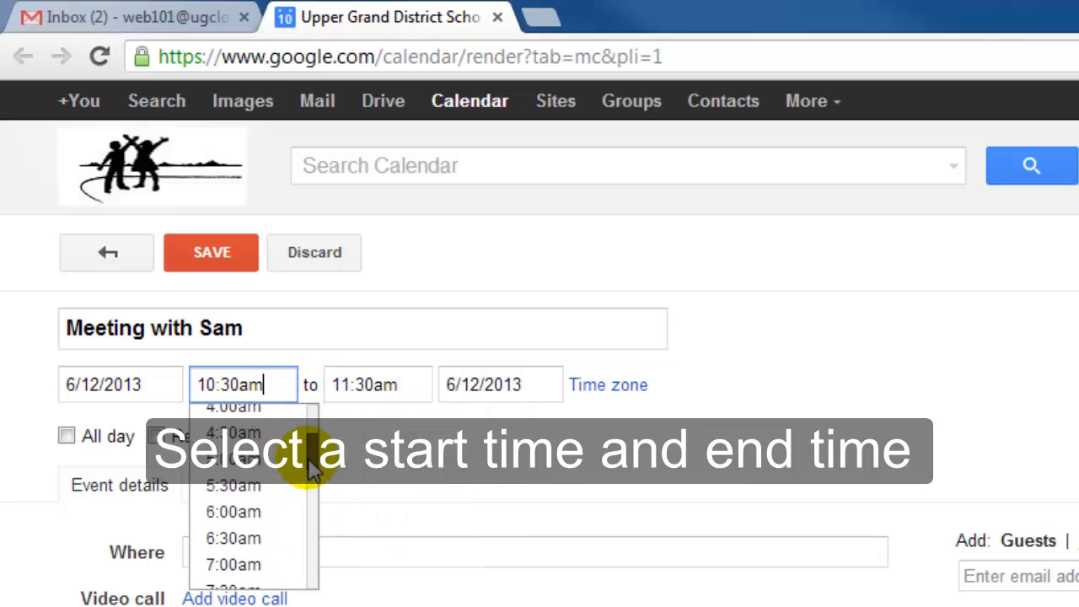
{"action": "scroll", "coordinate": [308, 469], "scroll_direction": "down", "scroll_amount": 5}
{"action": "left_click", "coordinate": [274, 560]}
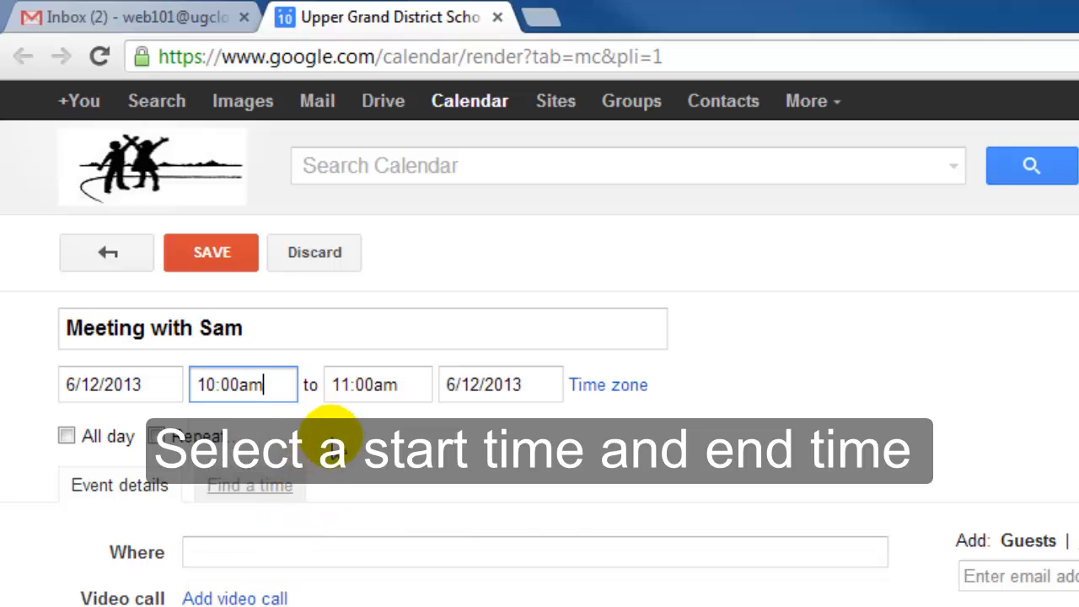
{"action": "left_click", "coordinate": [351, 385]}
{"action": "scroll", "coordinate": [514, 472], "scroll_direction": "down", "scroll_amount": 5}
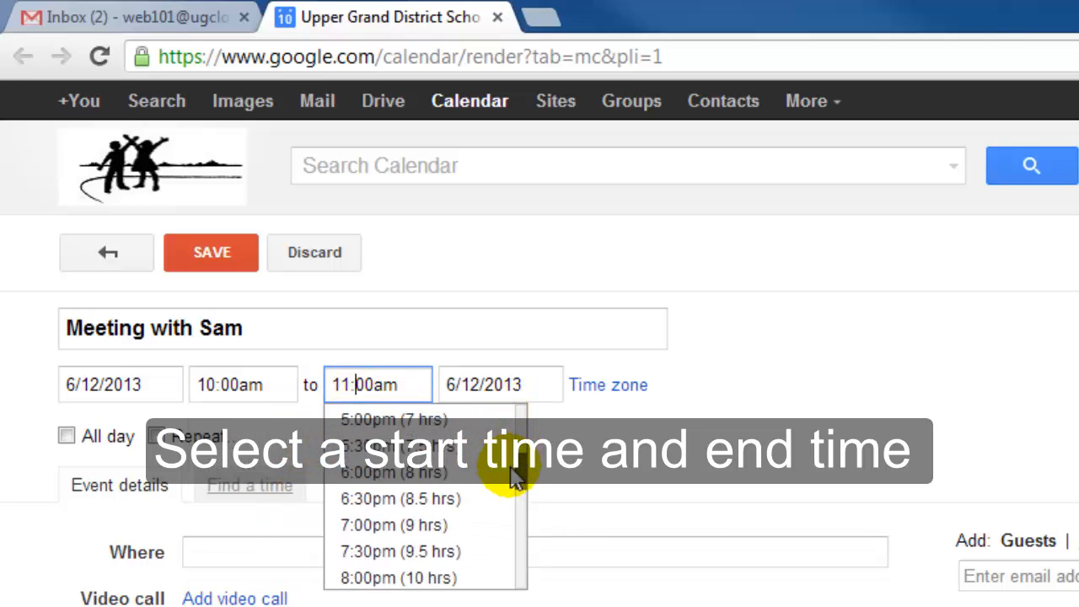
{"action": "left_click", "coordinate": [410, 504]}
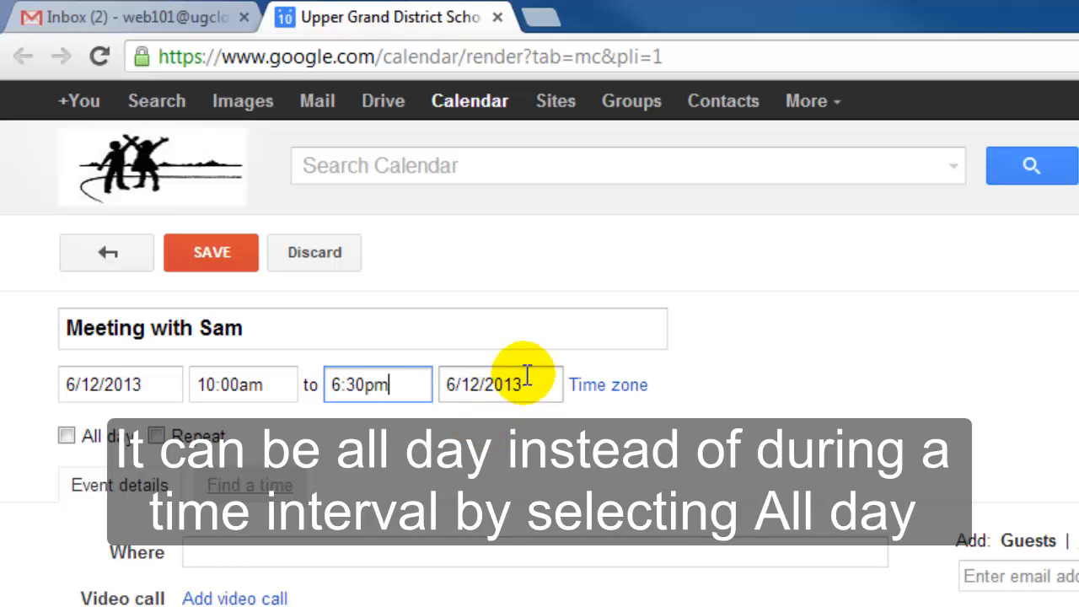
{"action": "double_click", "coordinate": [59, 446]}
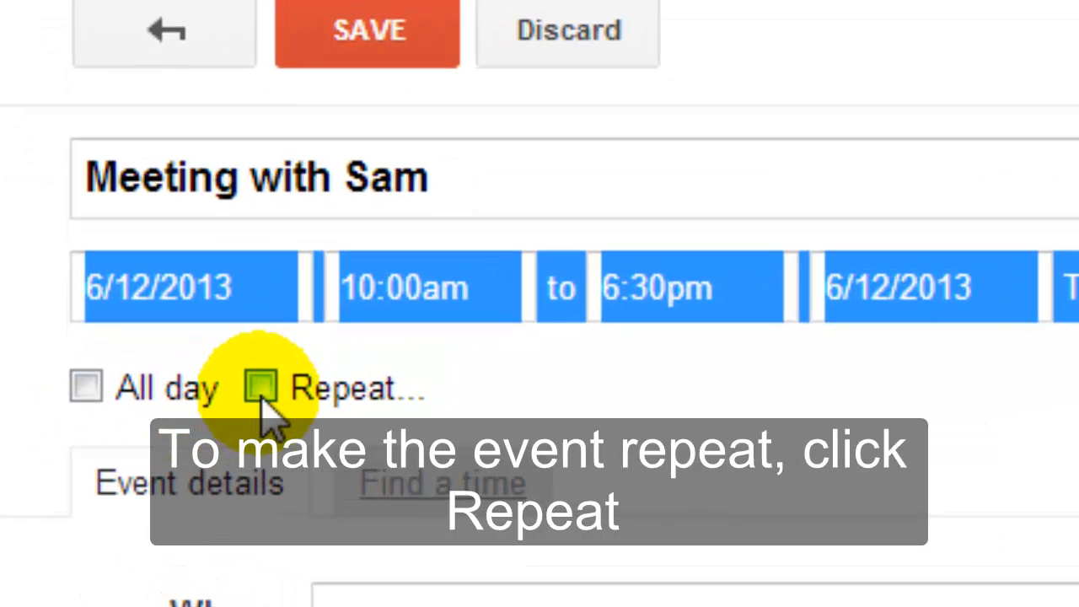
Step: Make the event repeat every 1 week on Wednesday, ending on 7/17/2013
{"action": "left_click", "coordinate": [261, 390]}
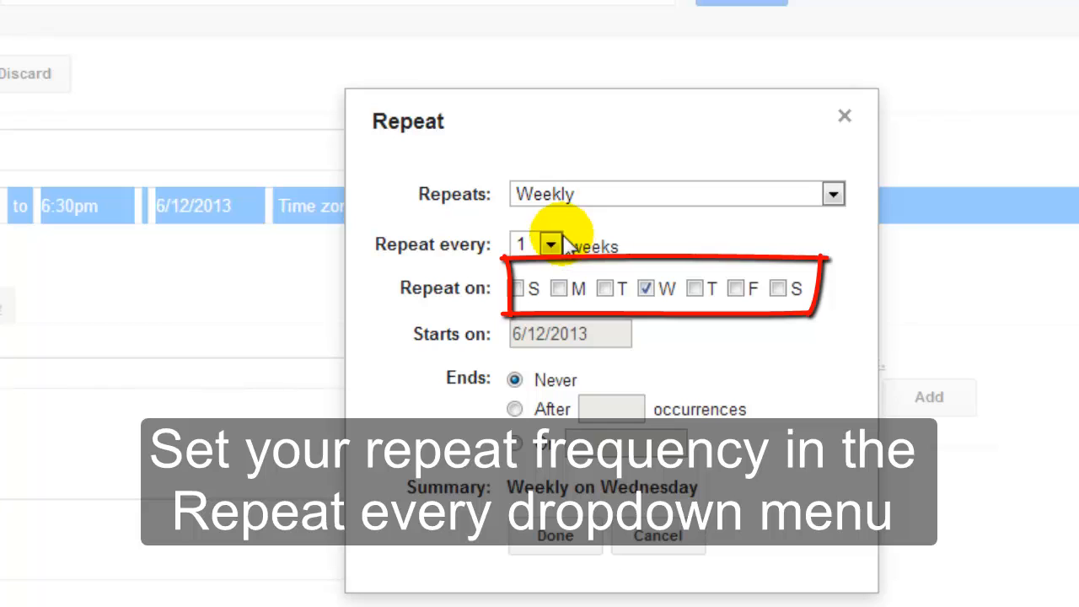
{"action": "left_click", "coordinate": [552, 243]}
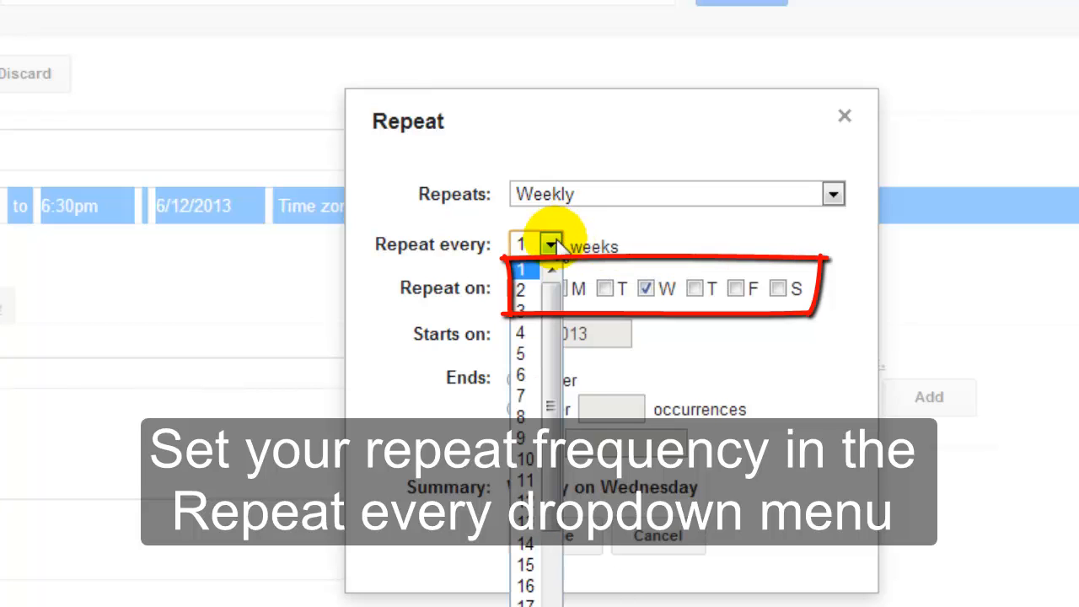
{"action": "left_click", "coordinate": [560, 265]}
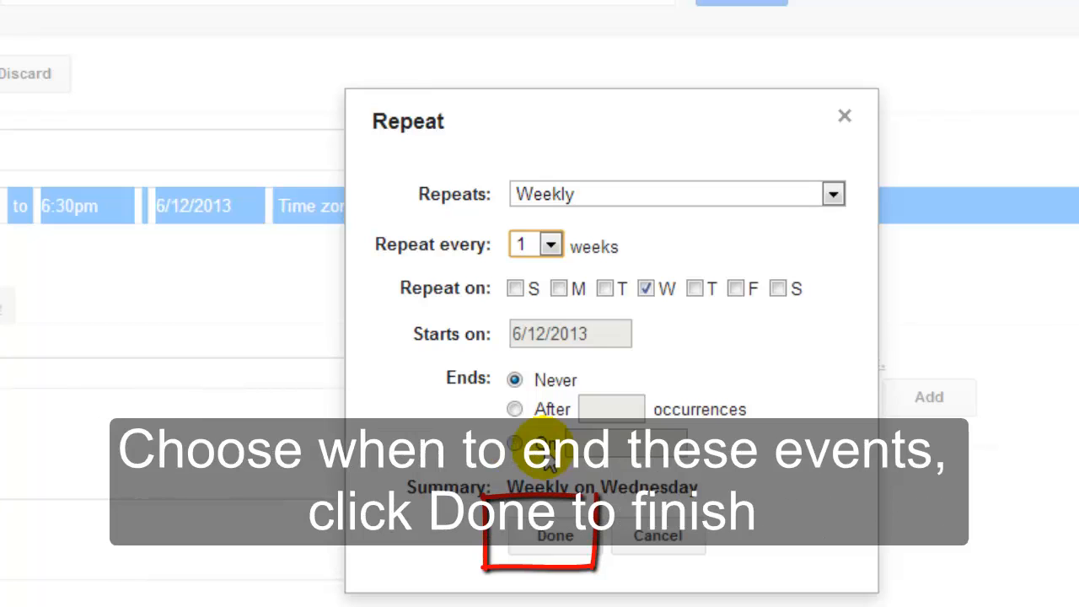
{"action": "left_click", "coordinate": [515, 409]}
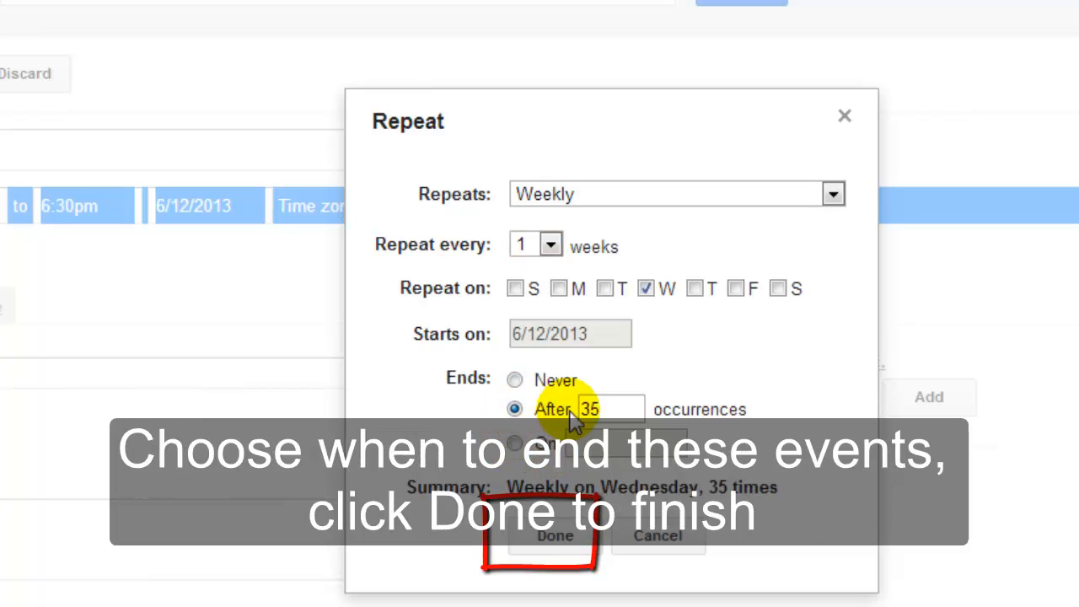
{"action": "left_click", "coordinate": [515, 443]}
{"action": "left_click", "coordinate": [633, 450]}
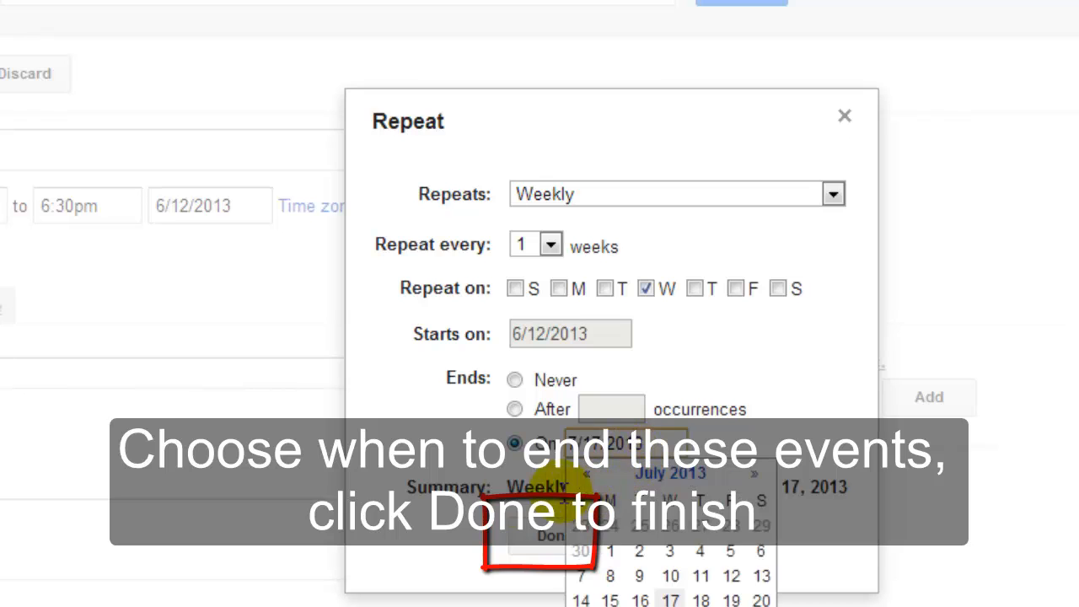
{"action": "left_click", "coordinate": [487, 545]}
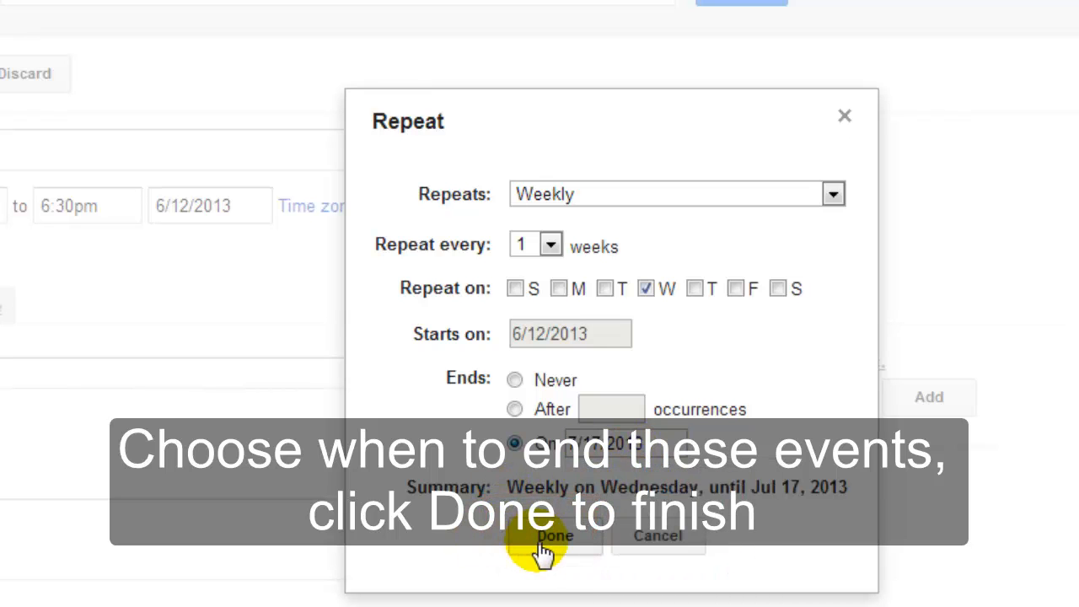
{"action": "left_click", "coordinate": [552, 537]}
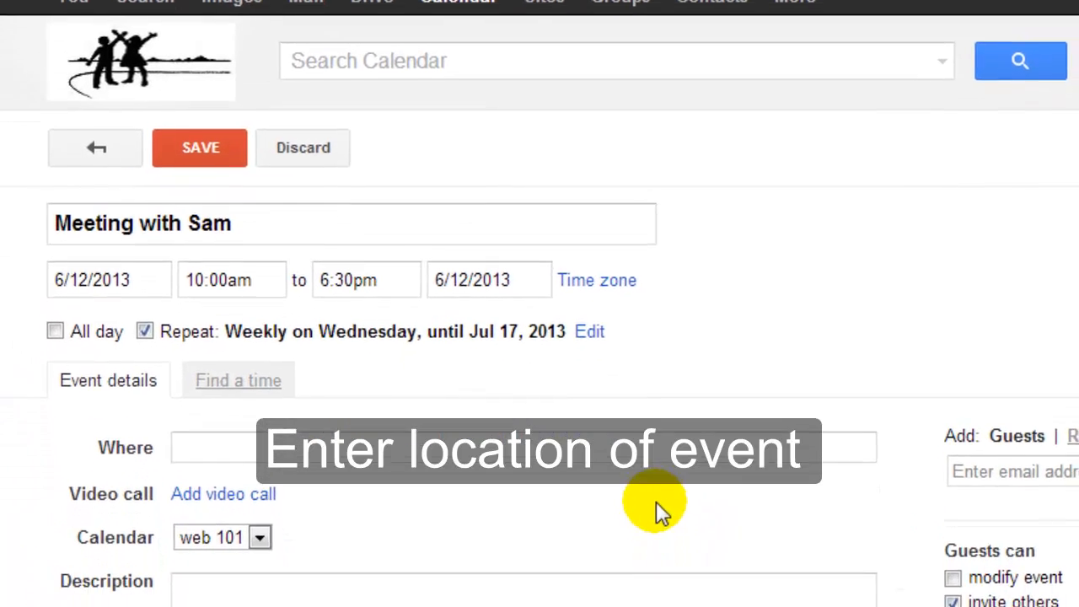
Step: Add location Room 5 and an efficiency description, and colour the event pale teal
{"action": "left_click", "coordinate": [468, 388]}
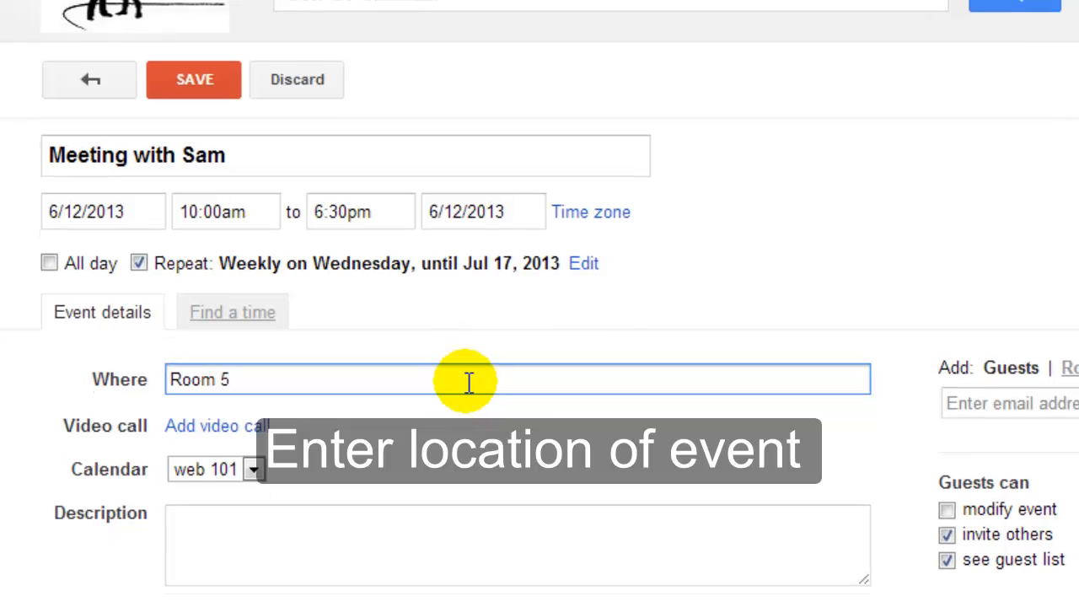
{"action": "left_click", "coordinate": [359, 541]}
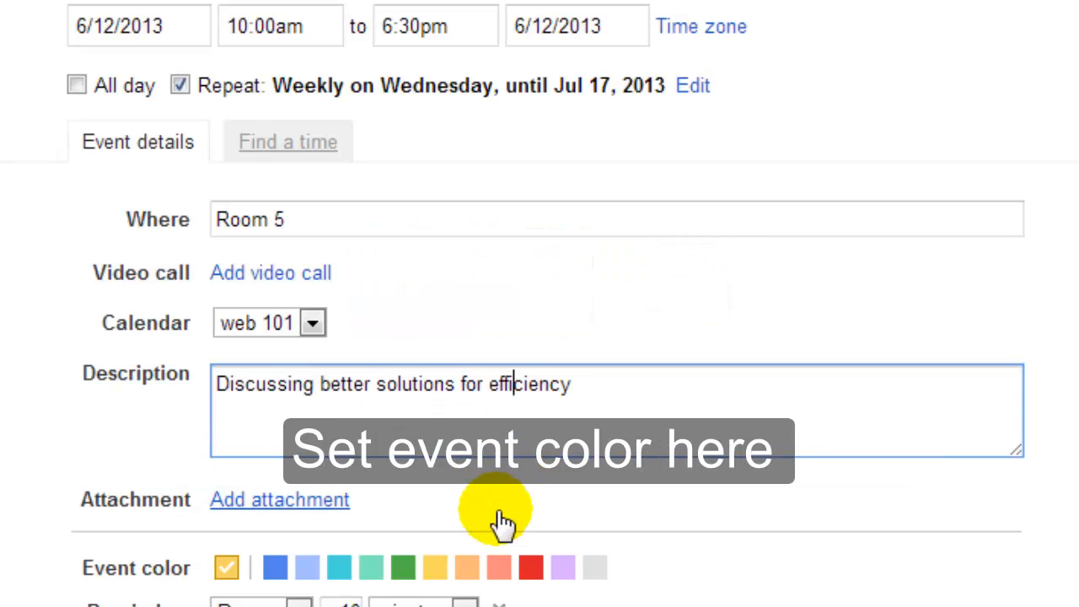
{"action": "scroll", "coordinate": [501, 523], "scroll_direction": "down", "scroll_amount": 2}
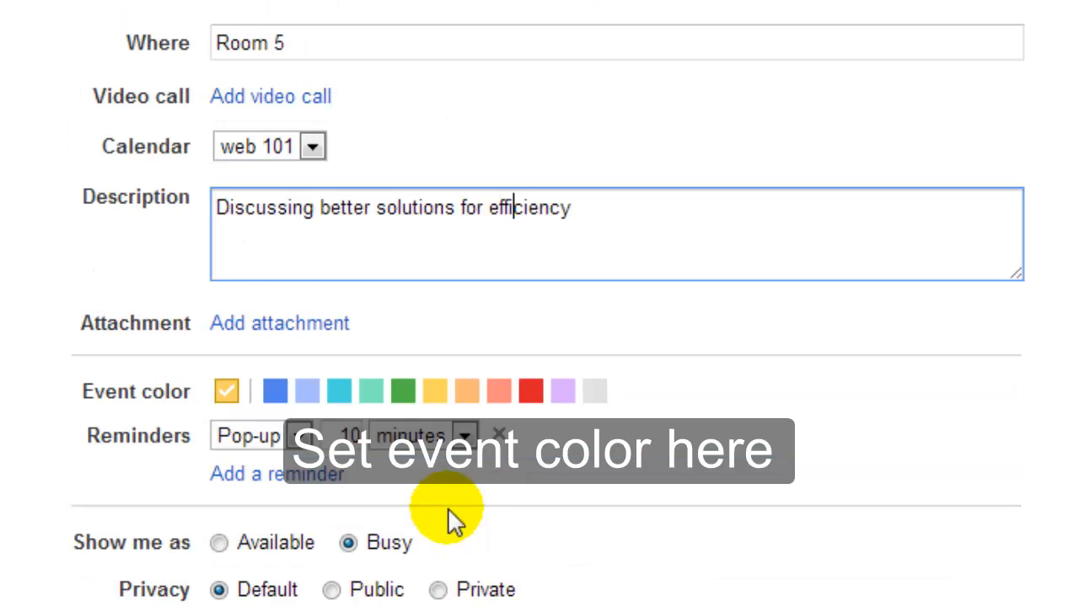
{"action": "left_click", "coordinate": [403, 390]}
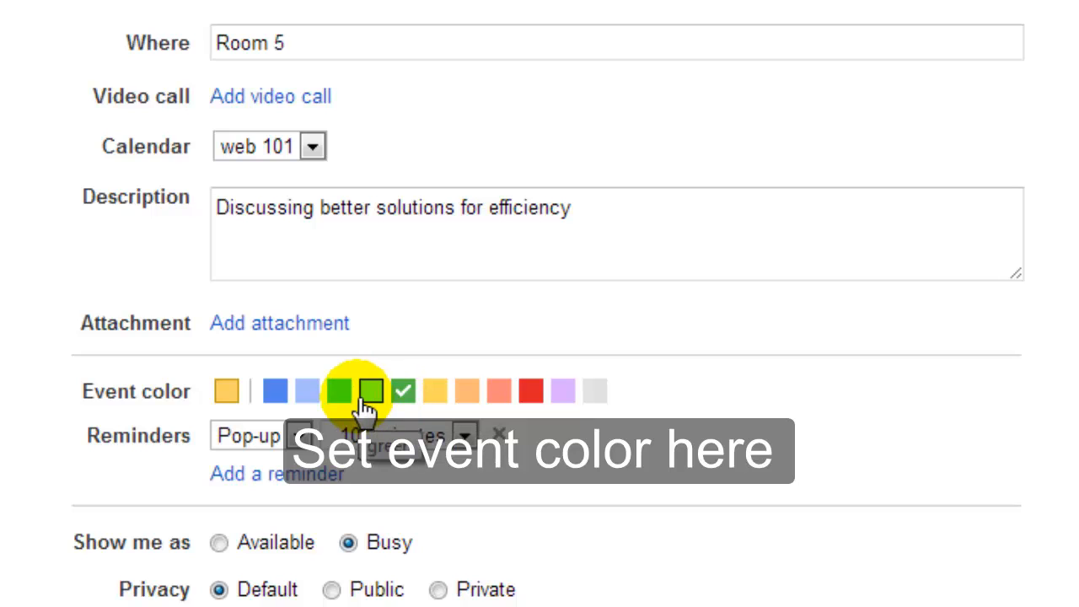
{"action": "left_click", "coordinate": [369, 395]}
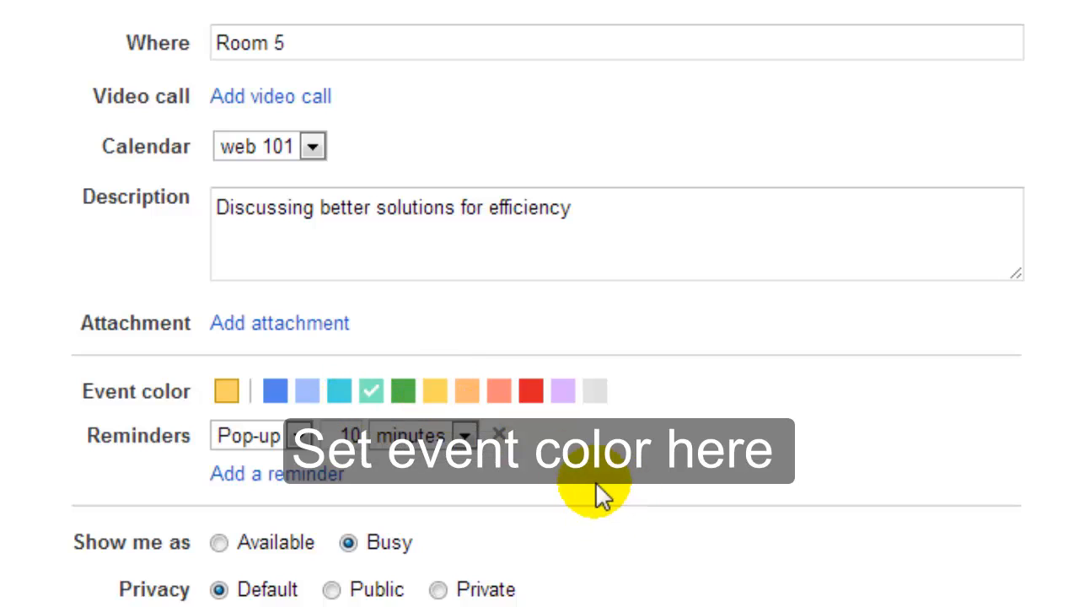
{"action": "scroll", "coordinate": [498, 570], "scroll_direction": "up", "scroll_amount": 2}
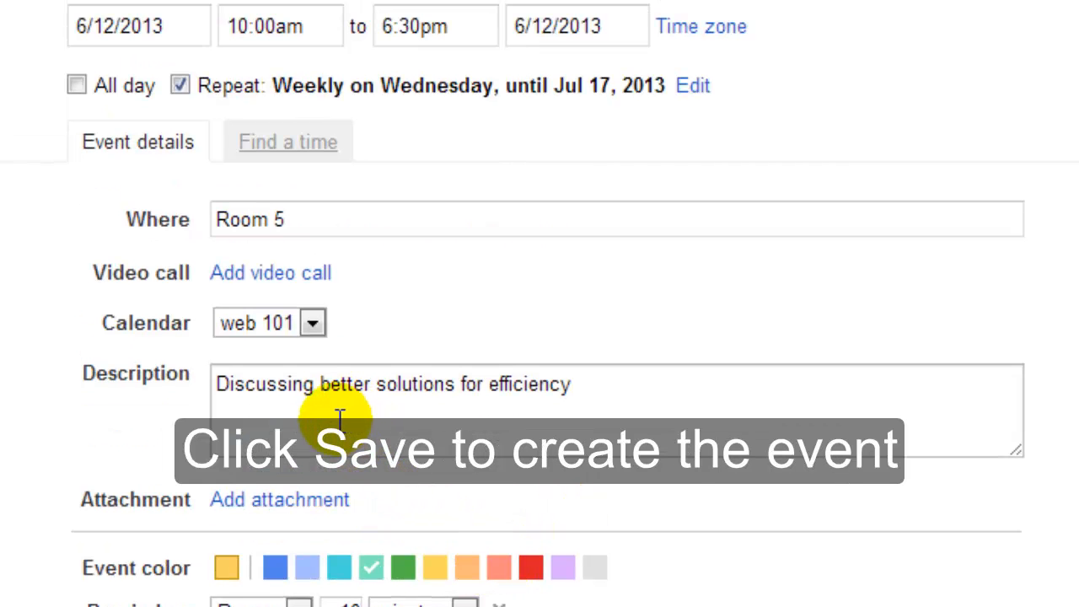
{"action": "scroll", "coordinate": [325, 419], "scroll_direction": "up", "scroll_amount": 3}
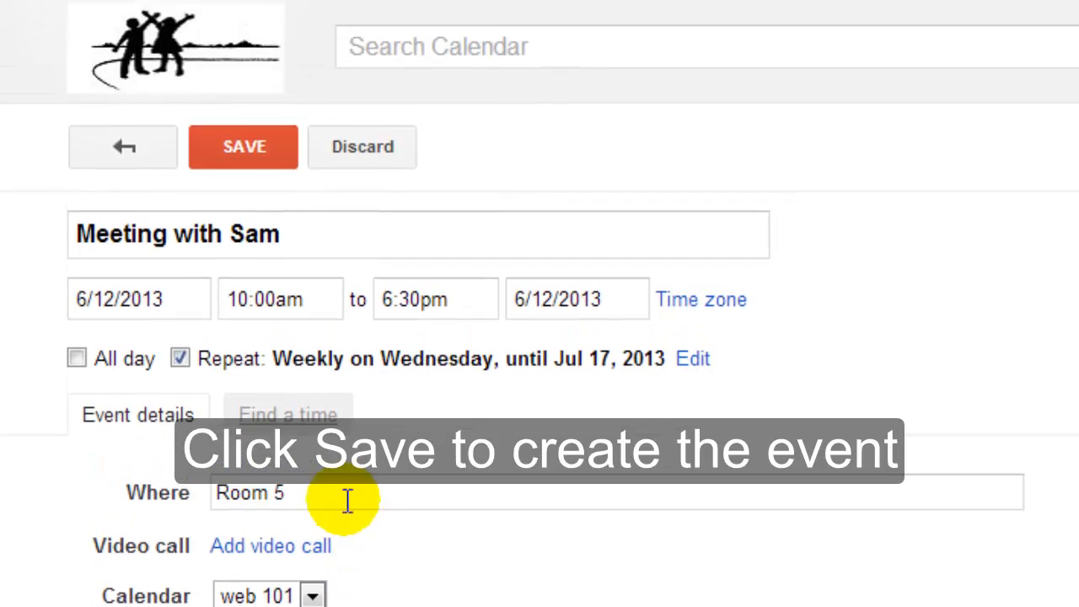
Step: Save Meeting with Sam, then choose Create new calendar from the My calendars menu
{"action": "left_click", "coordinate": [277, 162]}
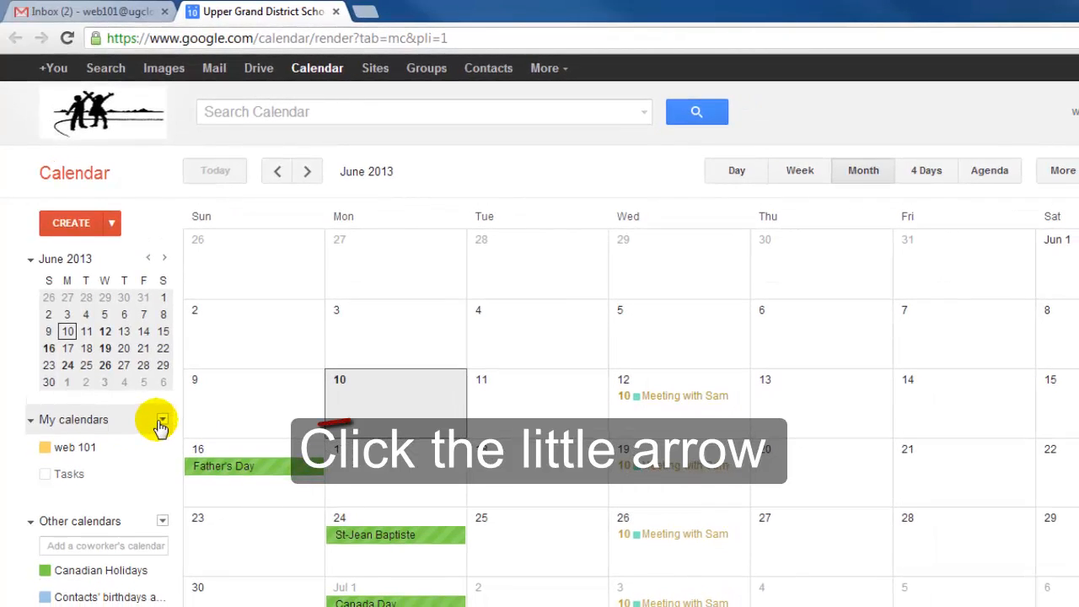
{"action": "left_click", "coordinate": [161, 420]}
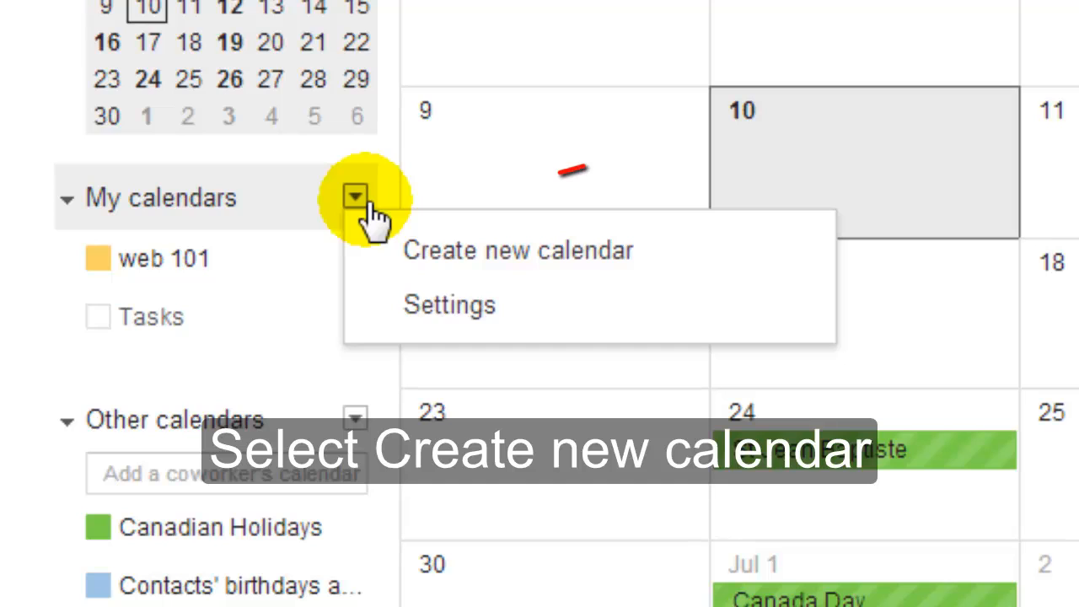
{"action": "left_click", "coordinate": [440, 253]}
{"action": "right_click", "coordinate": [236, 414]}
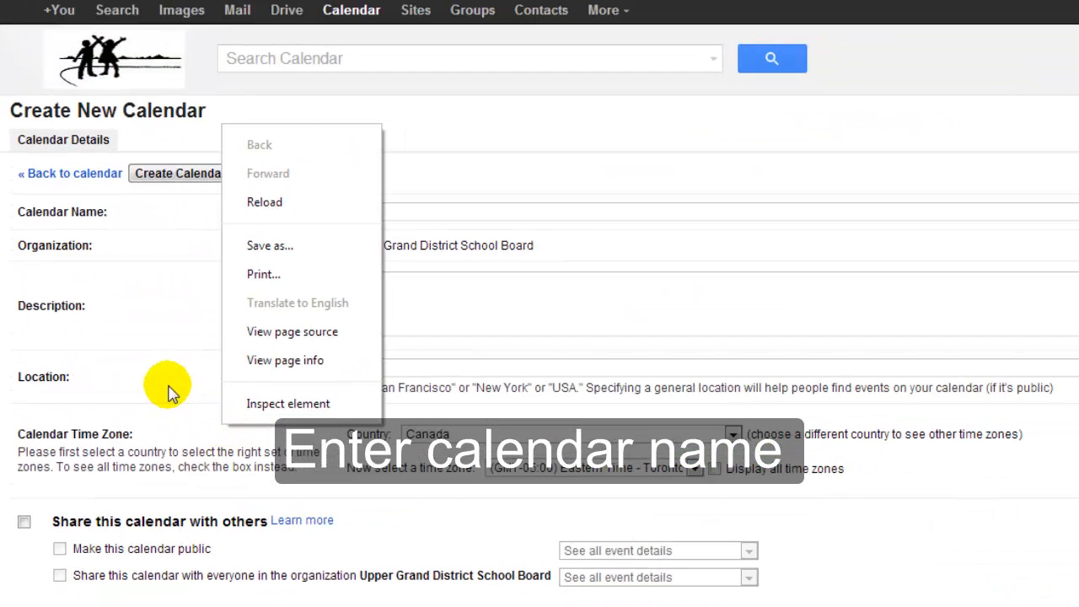
Step: Enter 'Meetings' as the calendar name and 'Calendar to store meeting events' as its description
{"action": "left_click", "coordinate": [169, 388]}
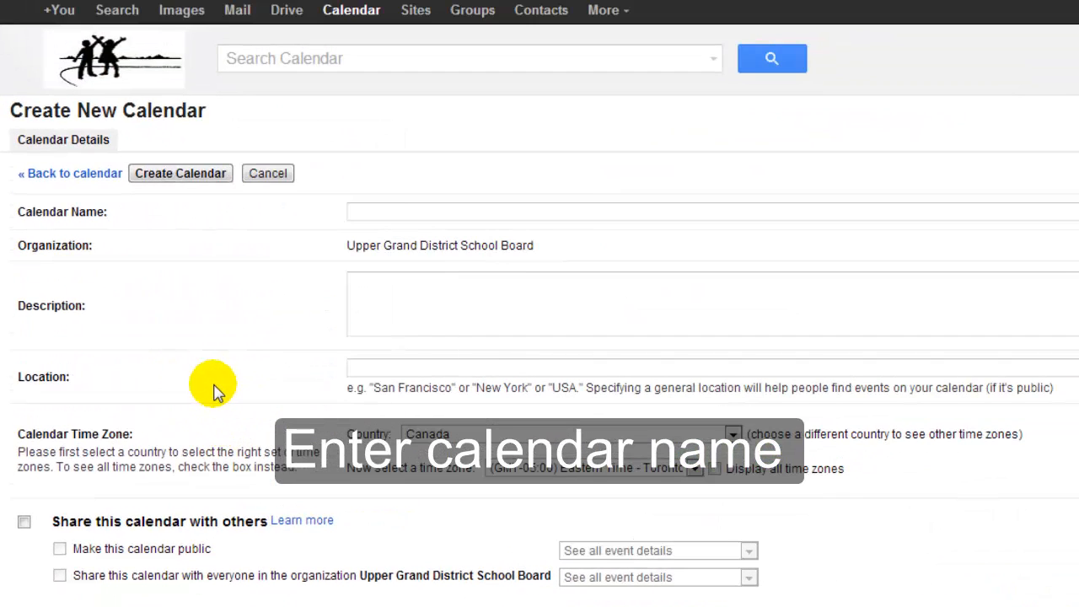
{"action": "left_click", "coordinate": [406, 218]}
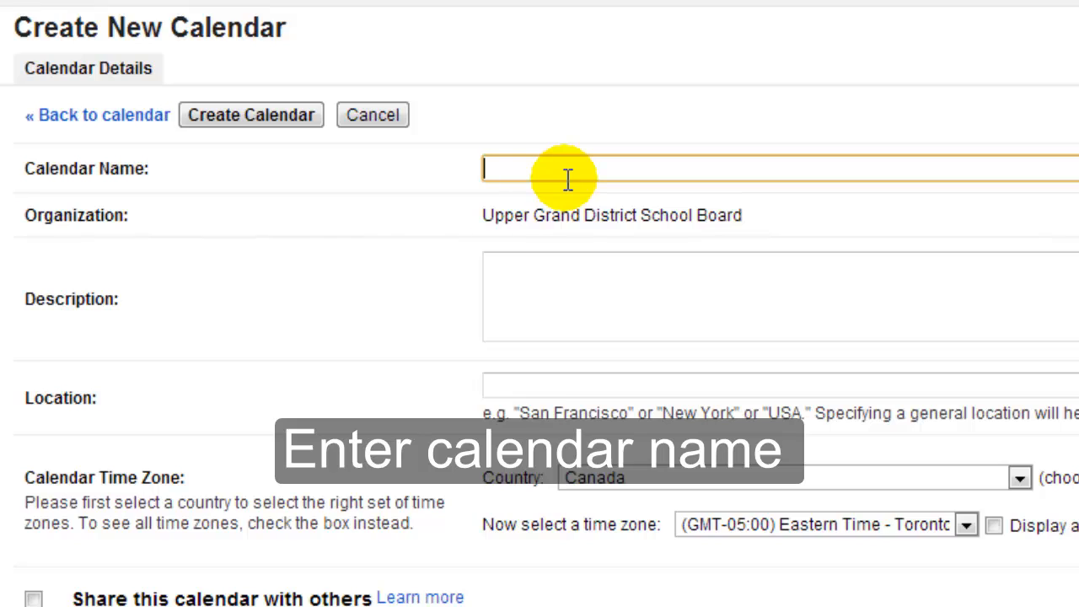
{"action": "type", "text": "MEeti"}
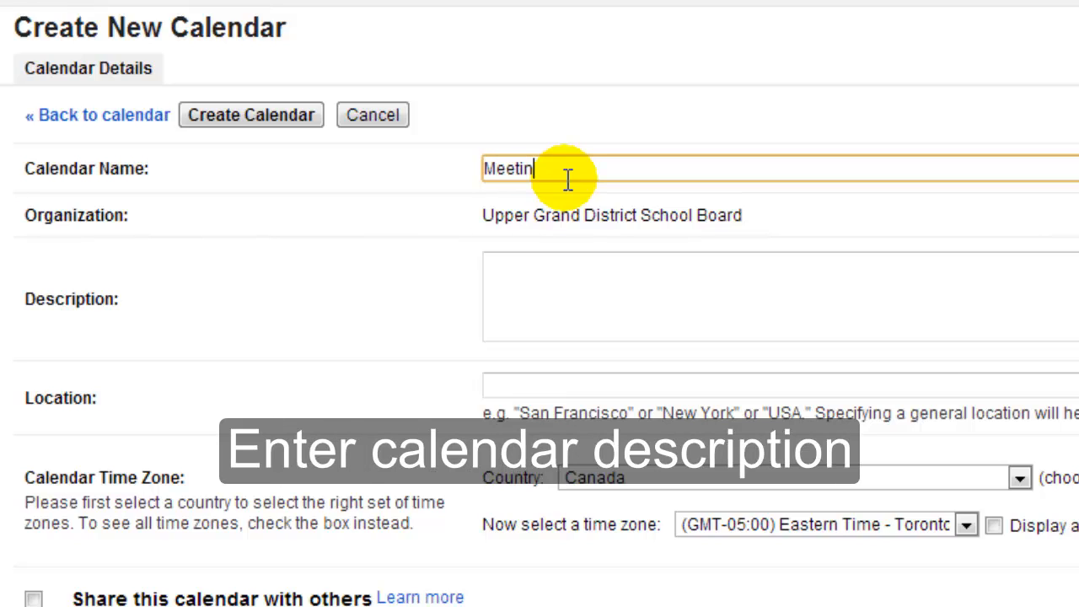
{"action": "type", "text": "ngs"}
{"action": "key", "text": "Tab"}
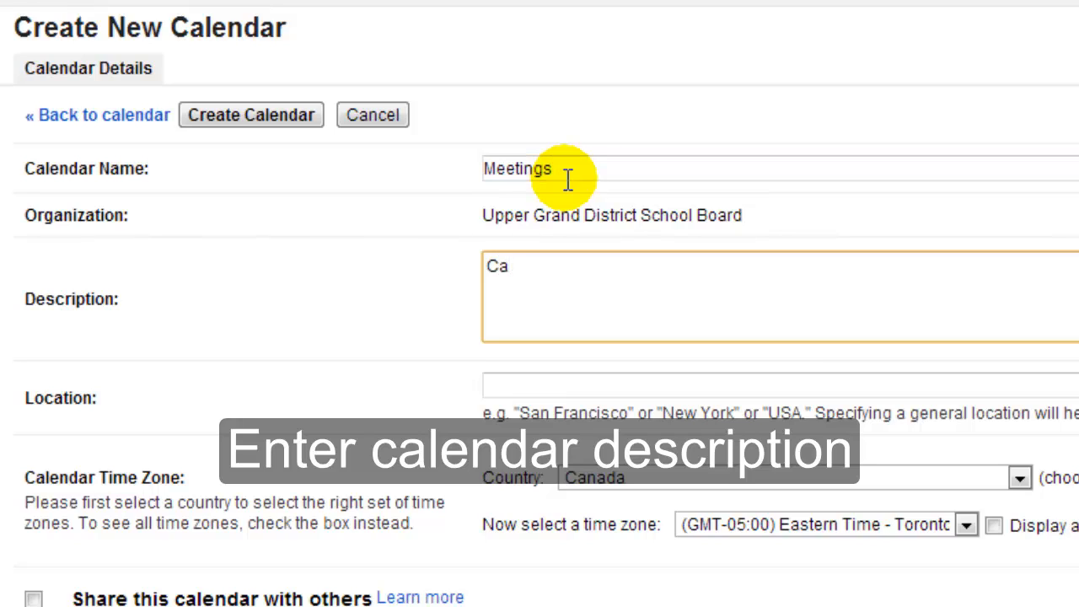
{"action": "type", "text": "Calendar to "}
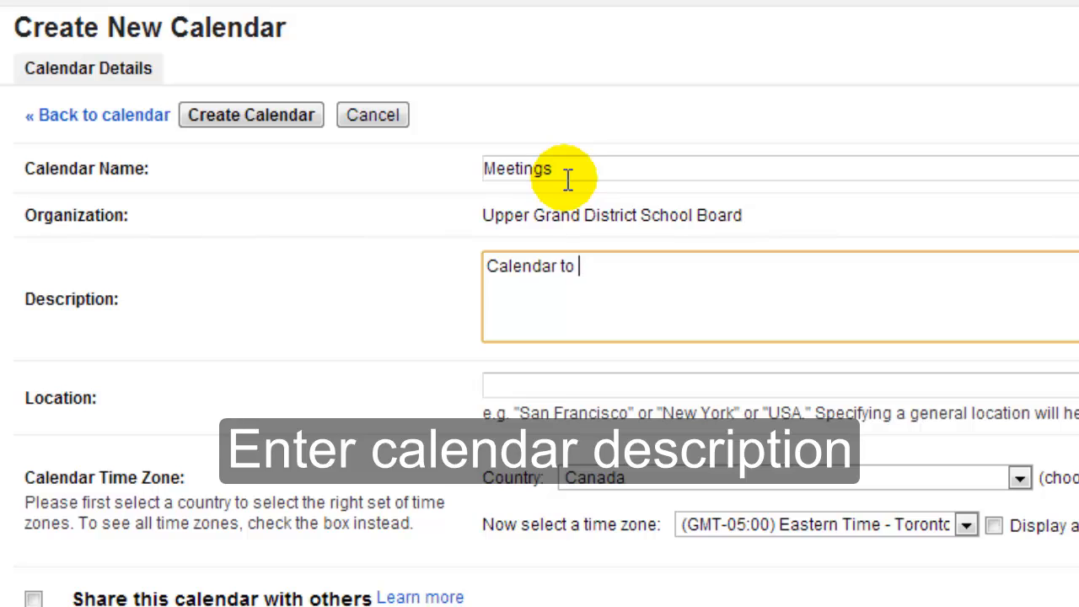
{"action": "type", "text": "store mee"}
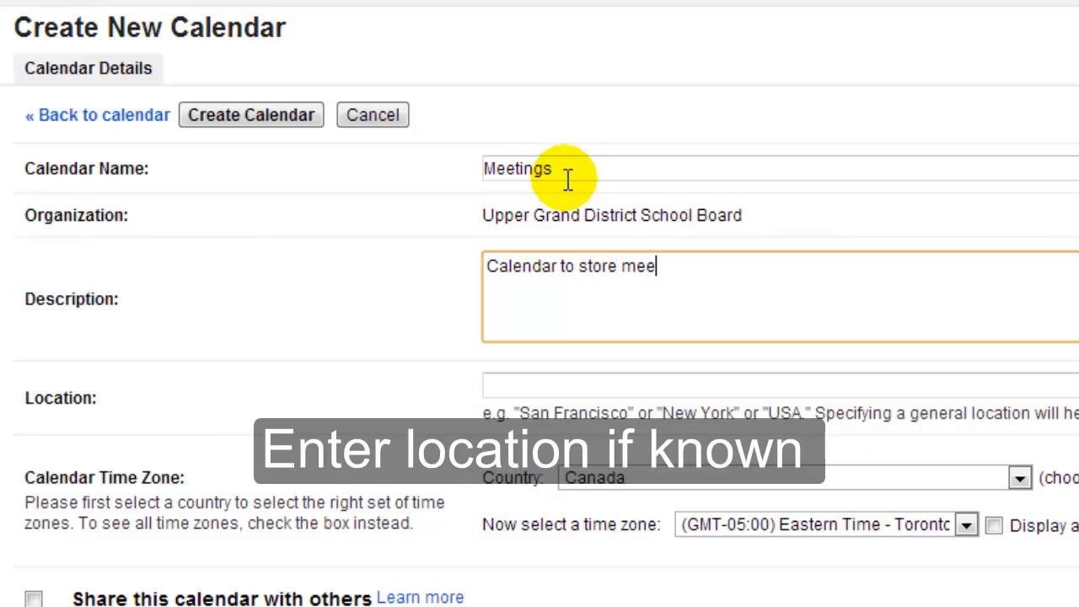
{"action": "type", "text": "ting events"}
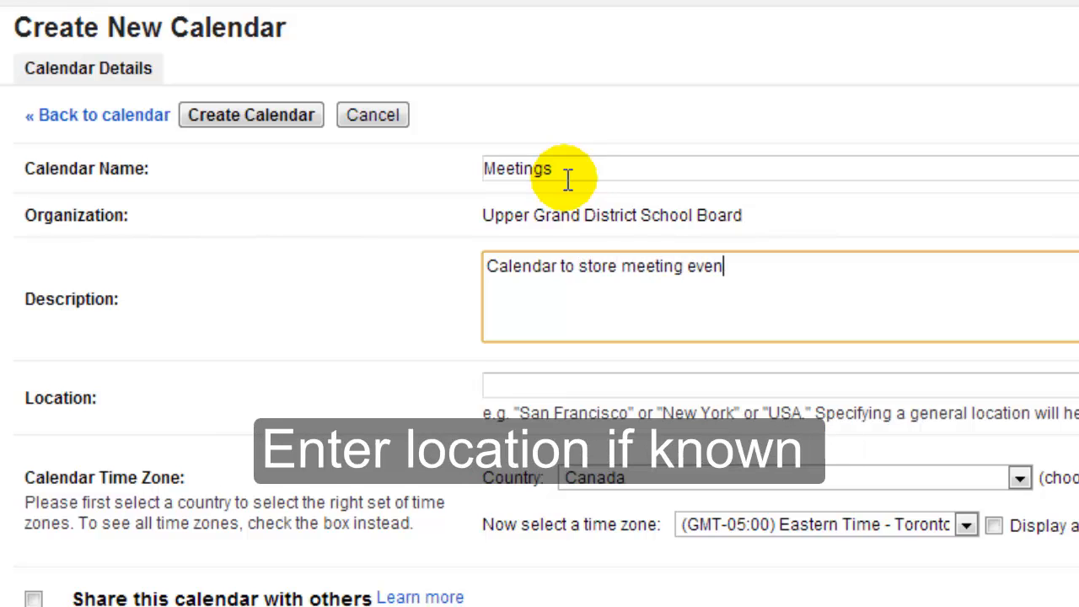
{"action": "key", "text": "Tab"}
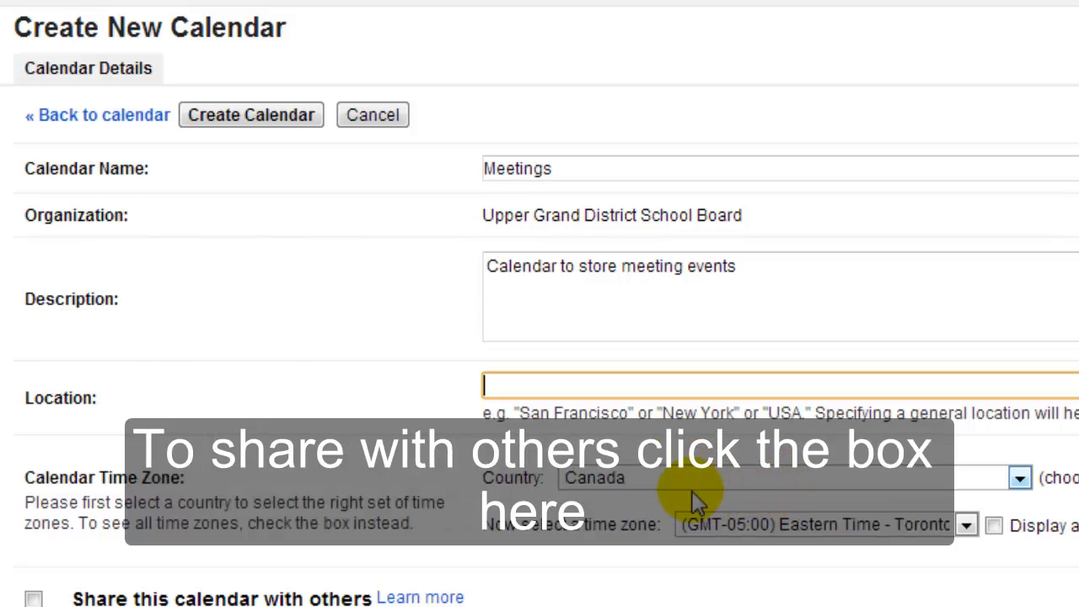
Step: Turn on sharing, add an outside contact's e-mail, then create the calendar and confirm their access
{"action": "scroll", "coordinate": [693, 501], "scroll_direction": "down", "scroll_amount": 3}
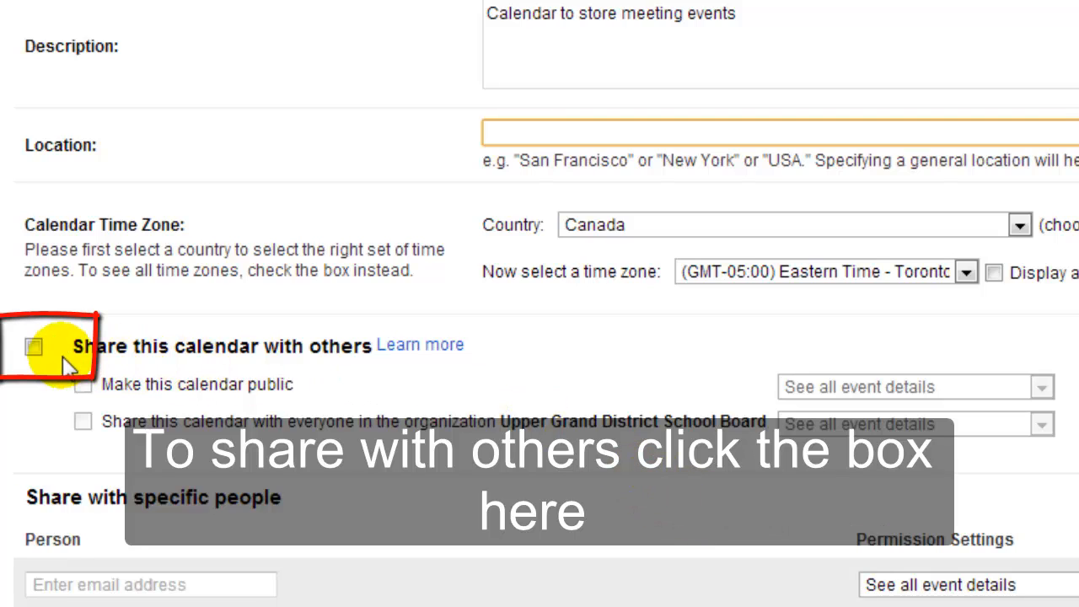
{"action": "left_click", "coordinate": [34, 347]}
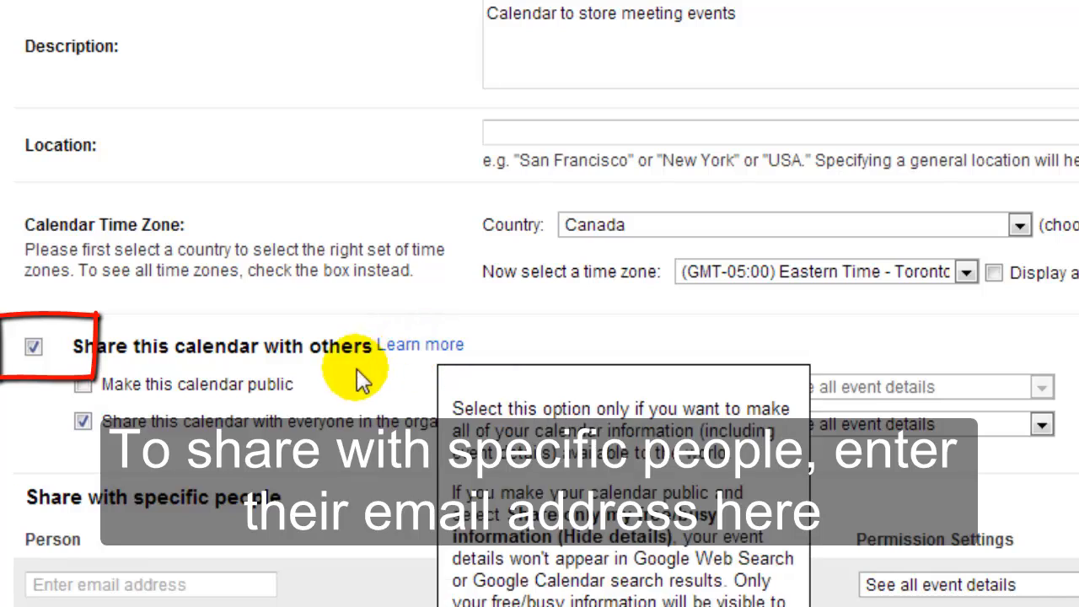
{"action": "left_click", "coordinate": [250, 586]}
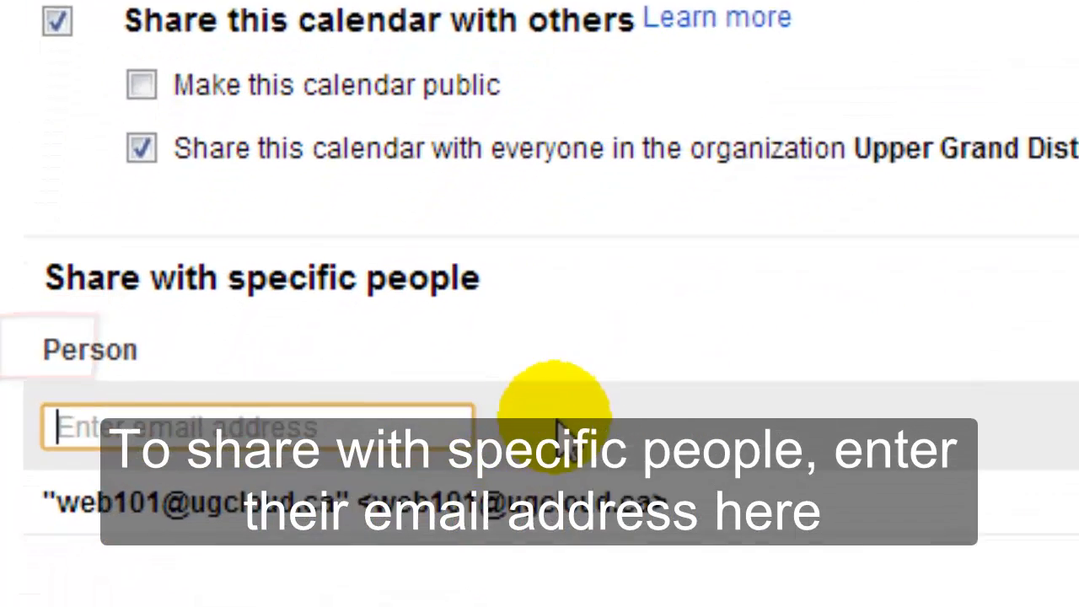
{"action": "type", "text": "friend@friend.com"}
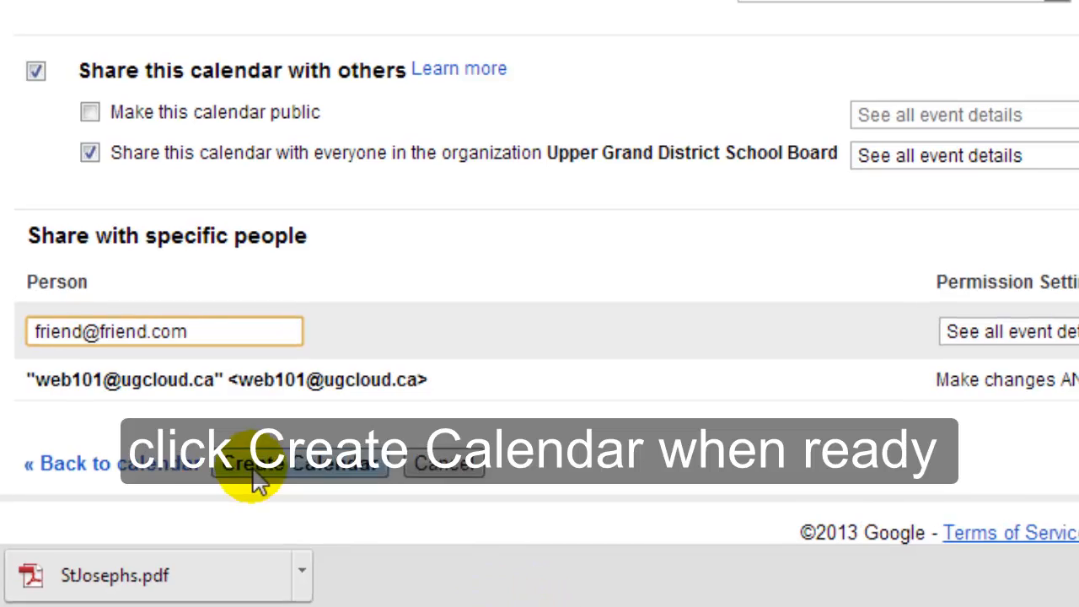
{"action": "left_click", "coordinate": [239, 510]}
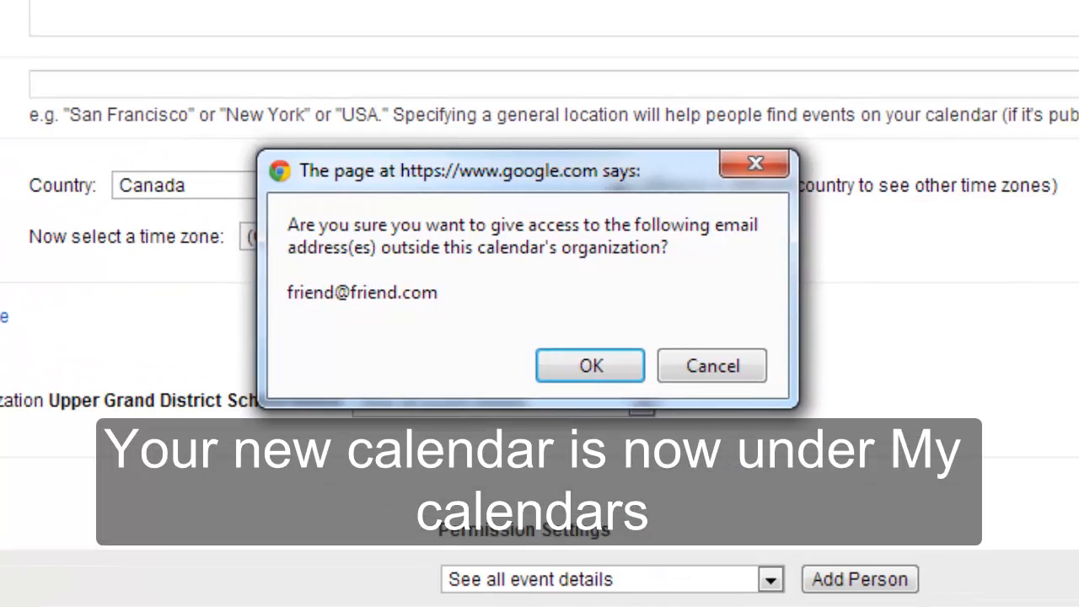
{"action": "left_click", "coordinate": [559, 370]}
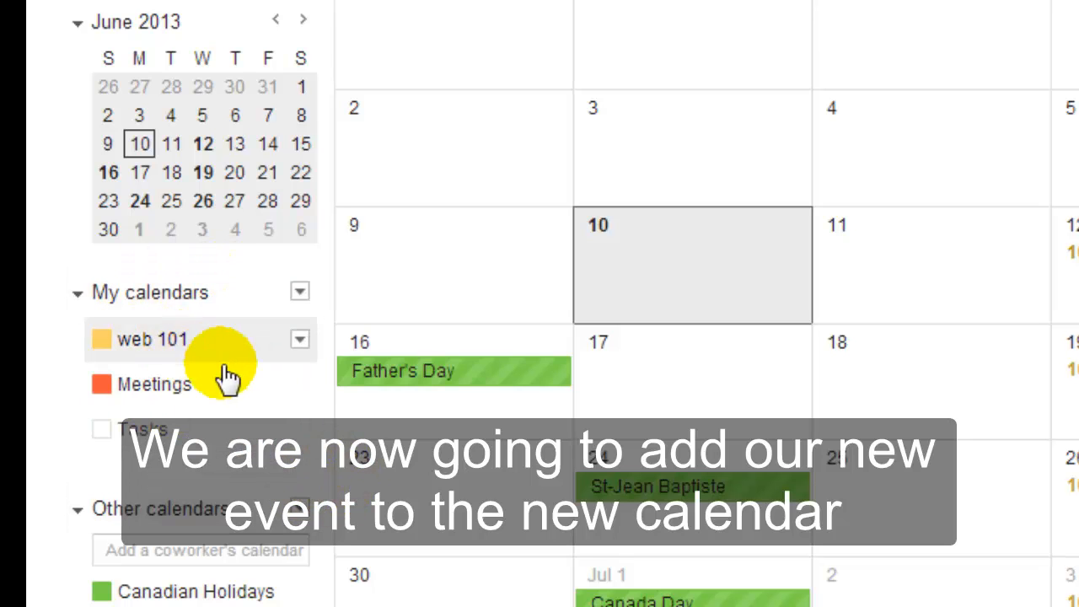
Step: Edit the Meeting with Sam event, change its calendar to Meetings, and save
{"action": "left_click", "coordinate": [656, 267]}
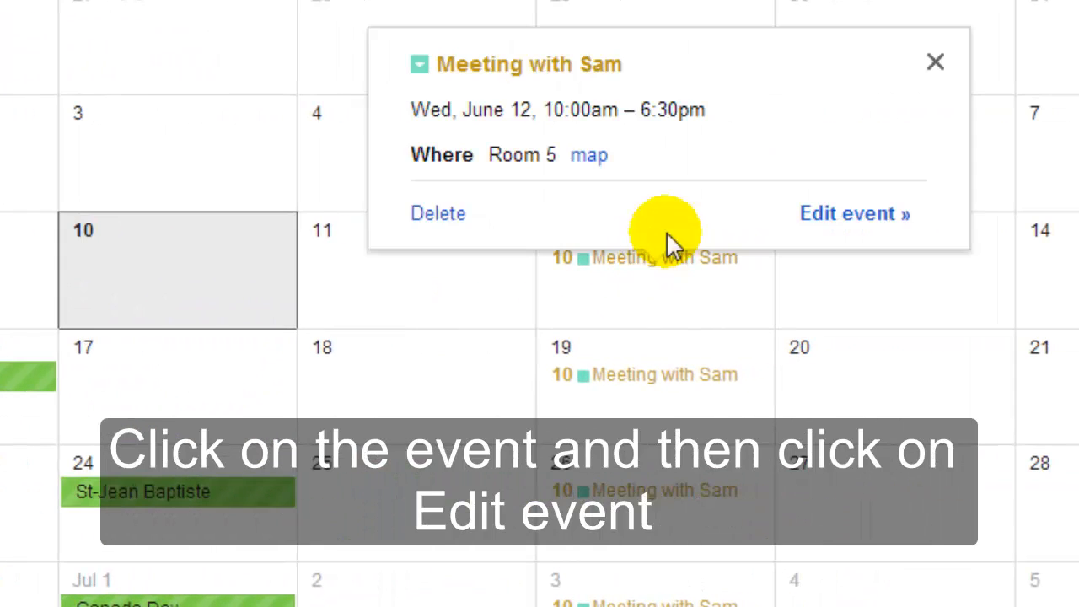
{"action": "left_click", "coordinate": [844, 215]}
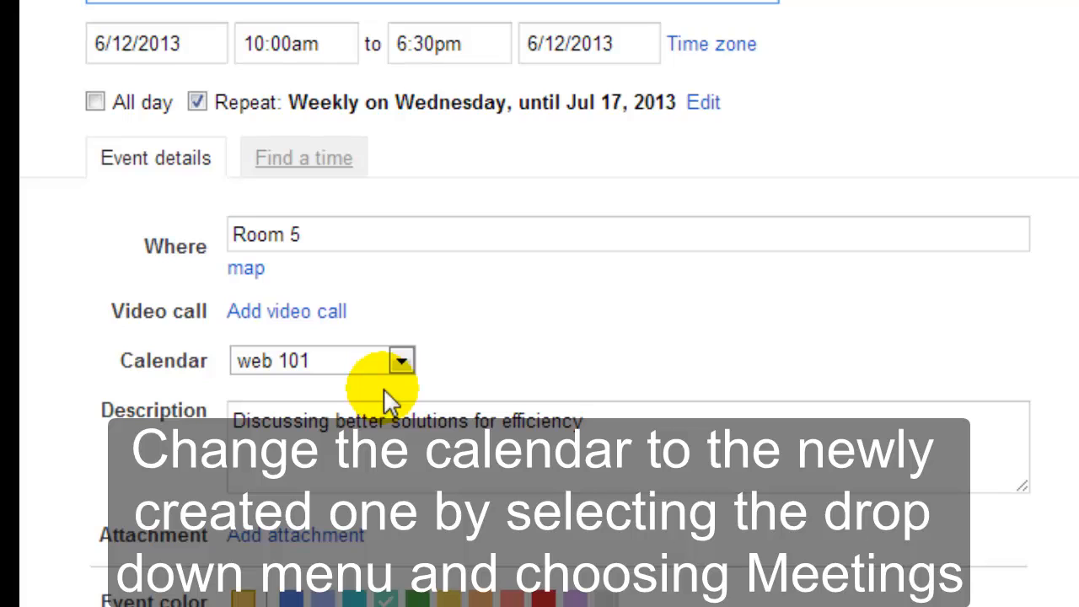
{"action": "left_click", "coordinate": [321, 361]}
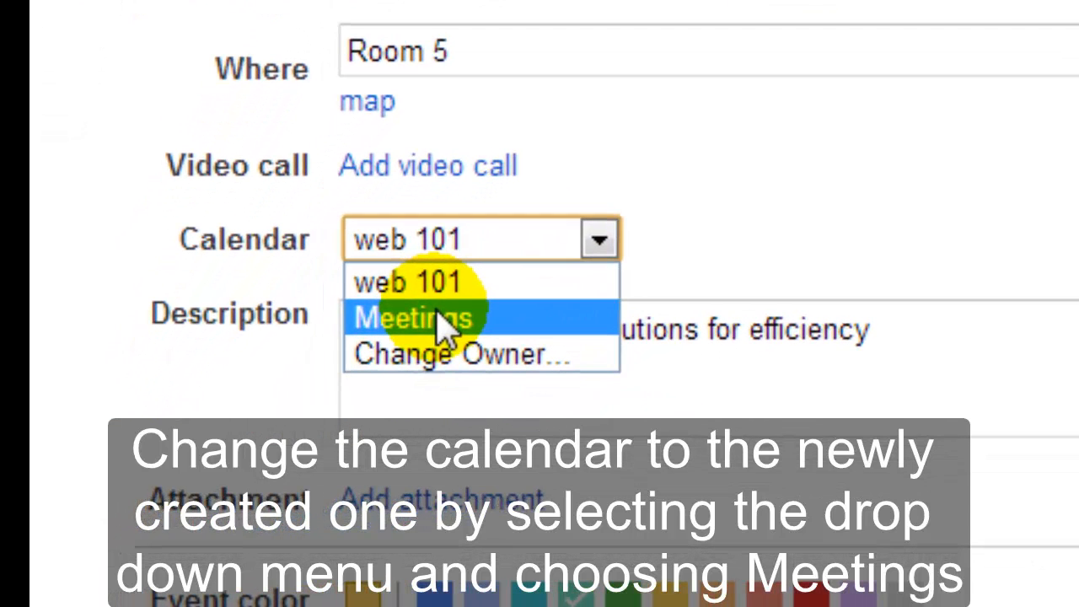
{"action": "left_click", "coordinate": [438, 321]}
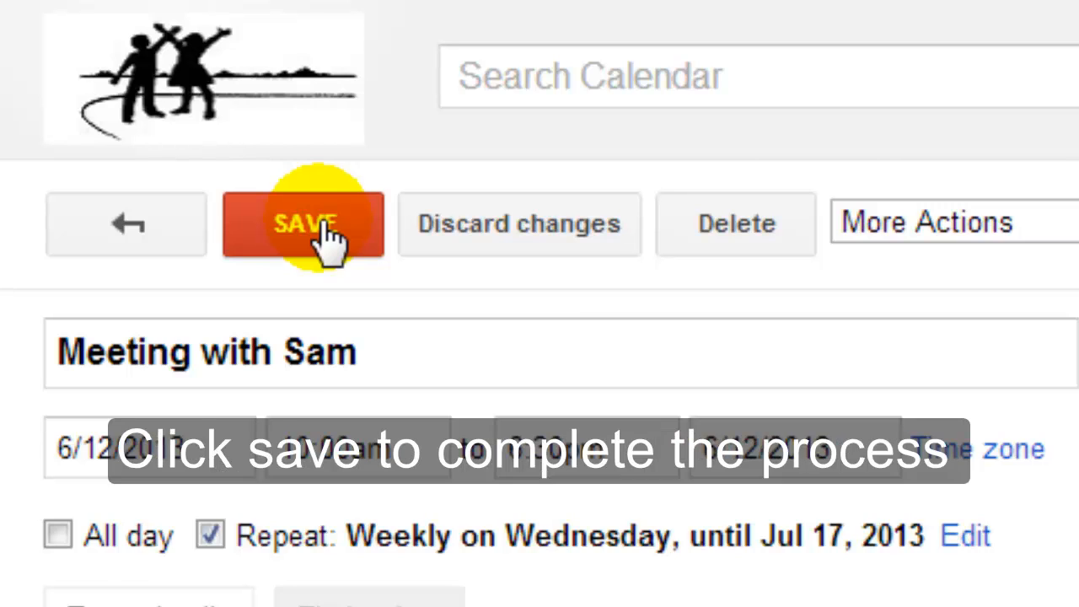
{"action": "left_click", "coordinate": [329, 241]}
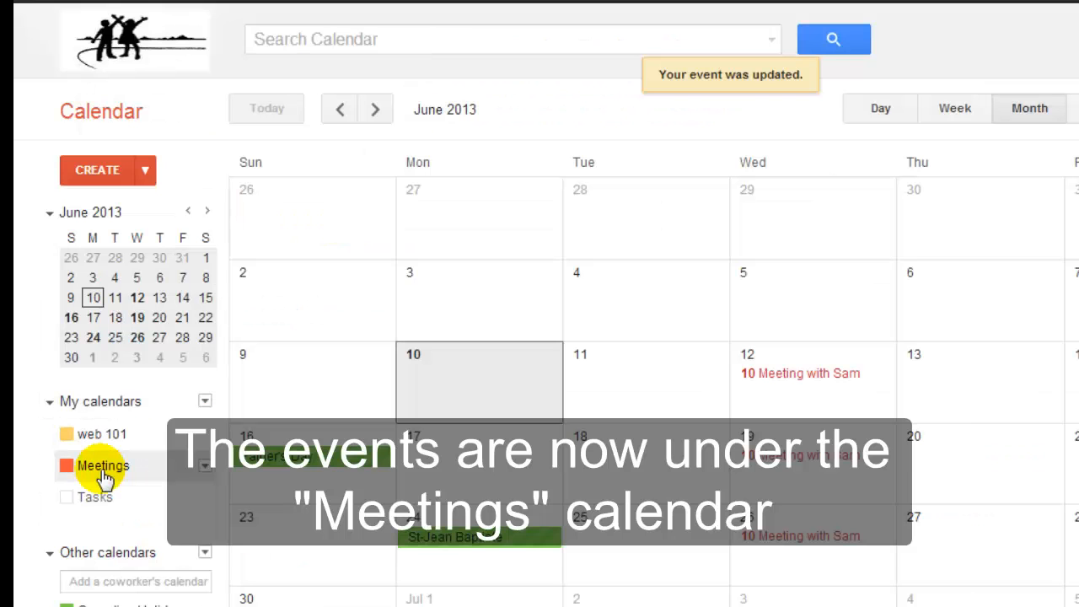
{"action": "left_click", "coordinate": [64, 468]}
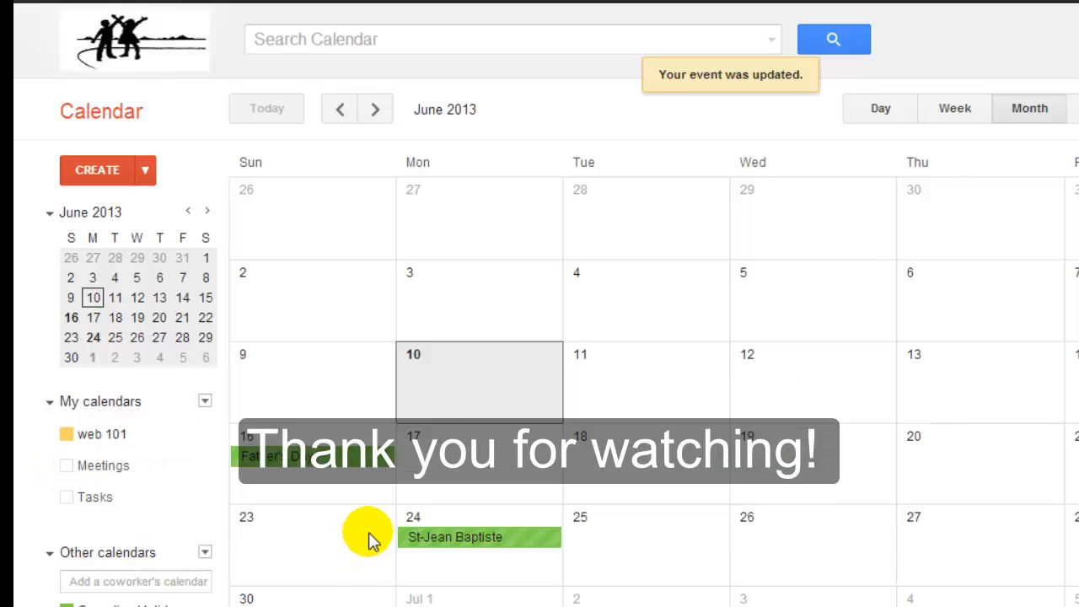
{"action": "left_click", "coordinate": [193, 461]}
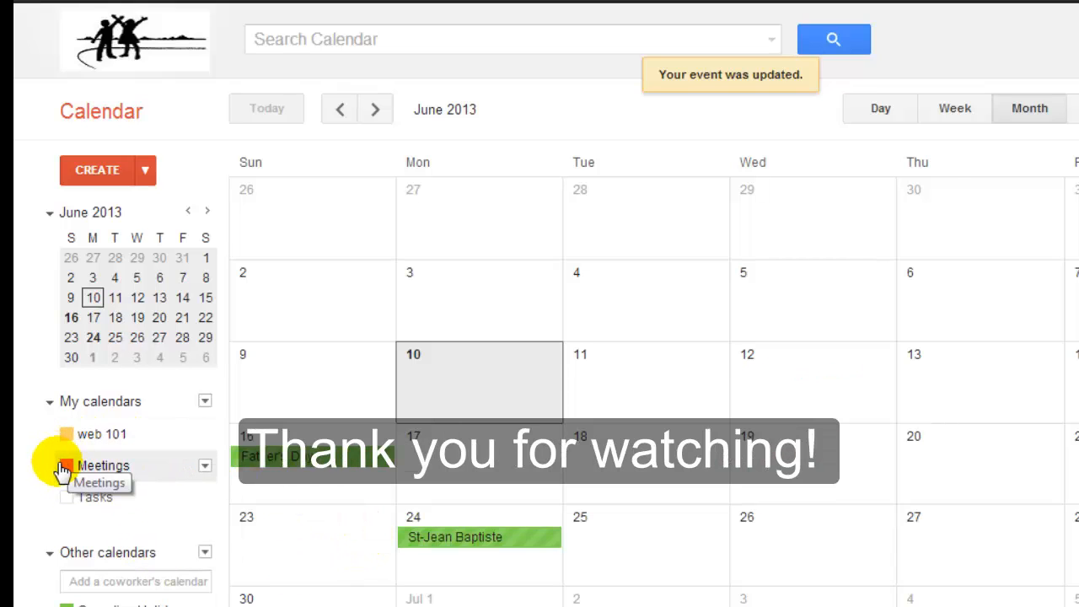